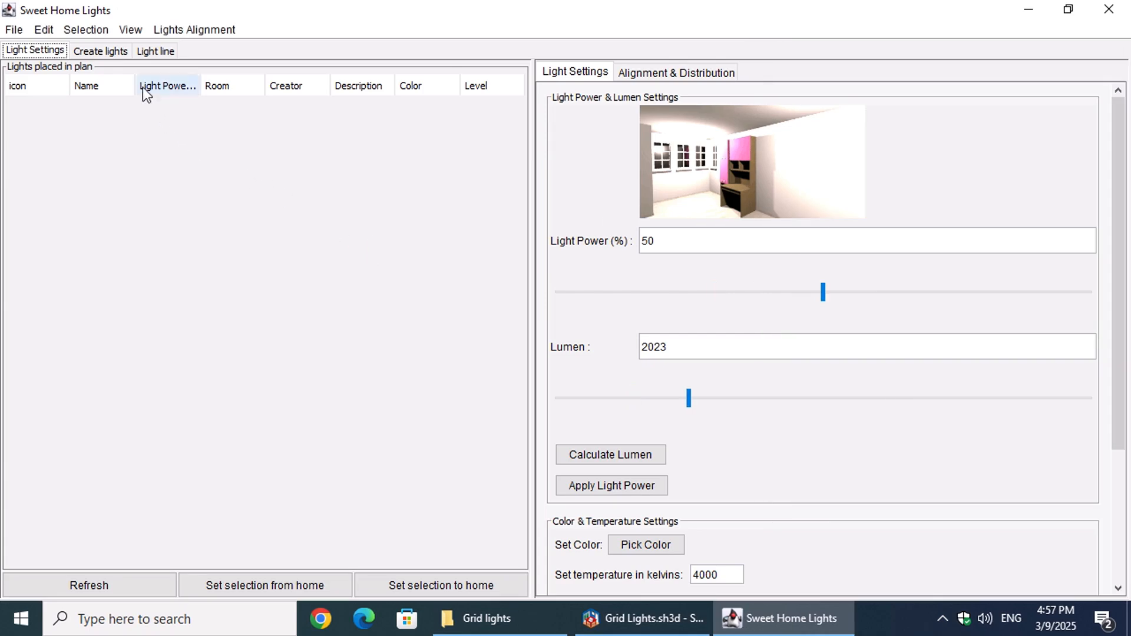
Step: Examine the light creation commands and the properties offered for one-side-of-wall, grid pattern and on-the-walls distribution
click(108, 55)
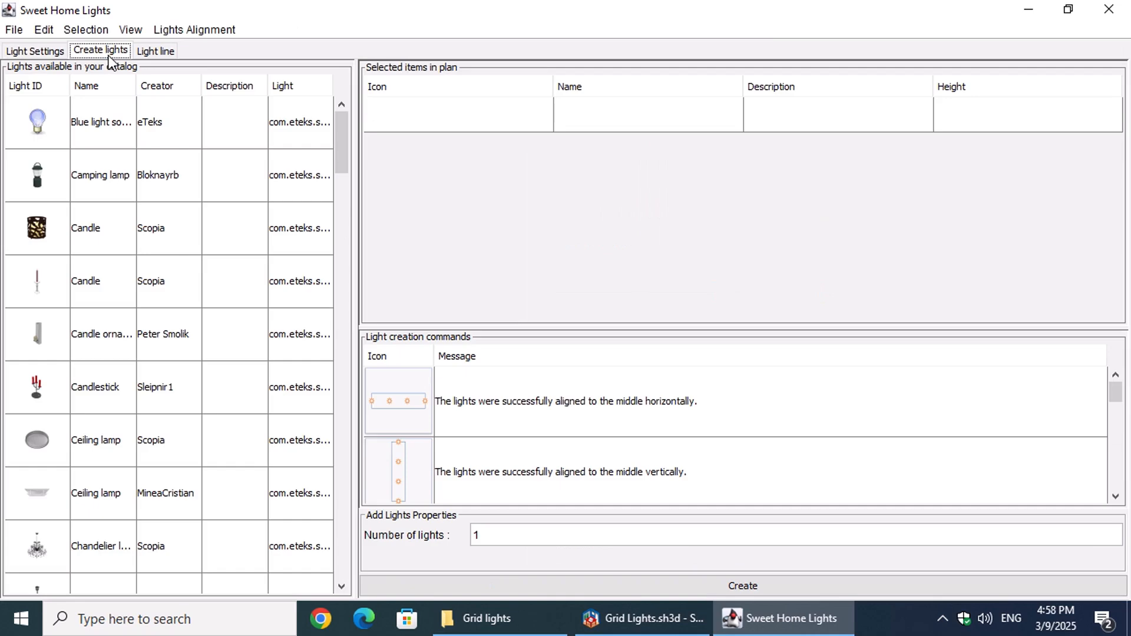
mouse_move(340, 132)
mouse_down()
mouse_move(361, 540)
mouse_move(346, 330)
mouse_move(369, 86)
mouse_move(380, 103)
mouse_up()
drag(607, 326, 611, 151)
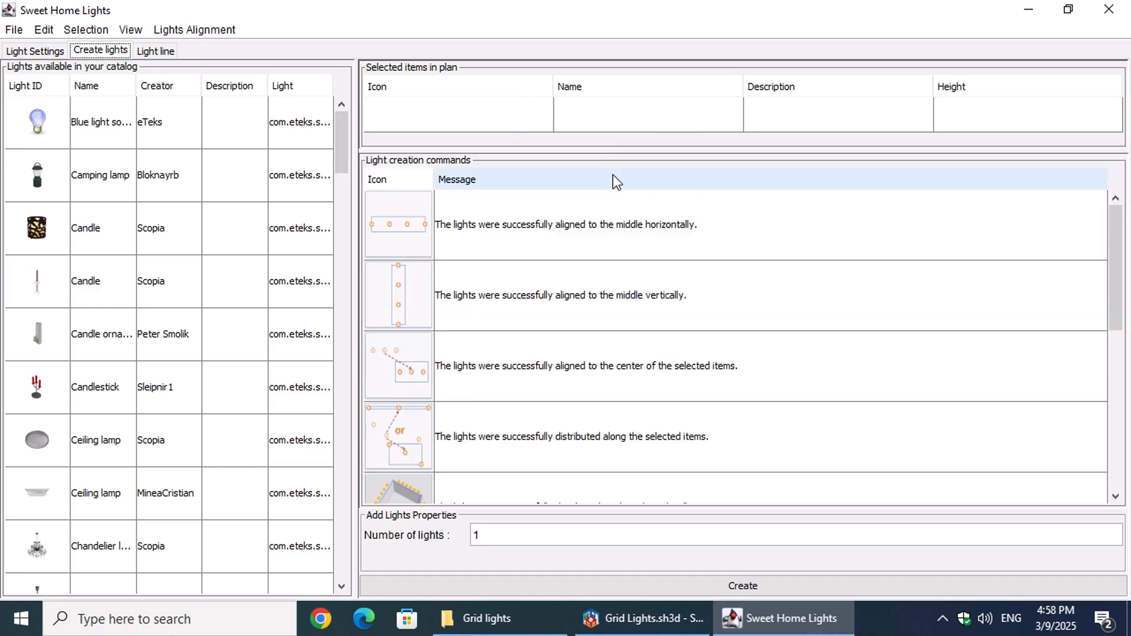
drag(1116, 242, 1119, 382)
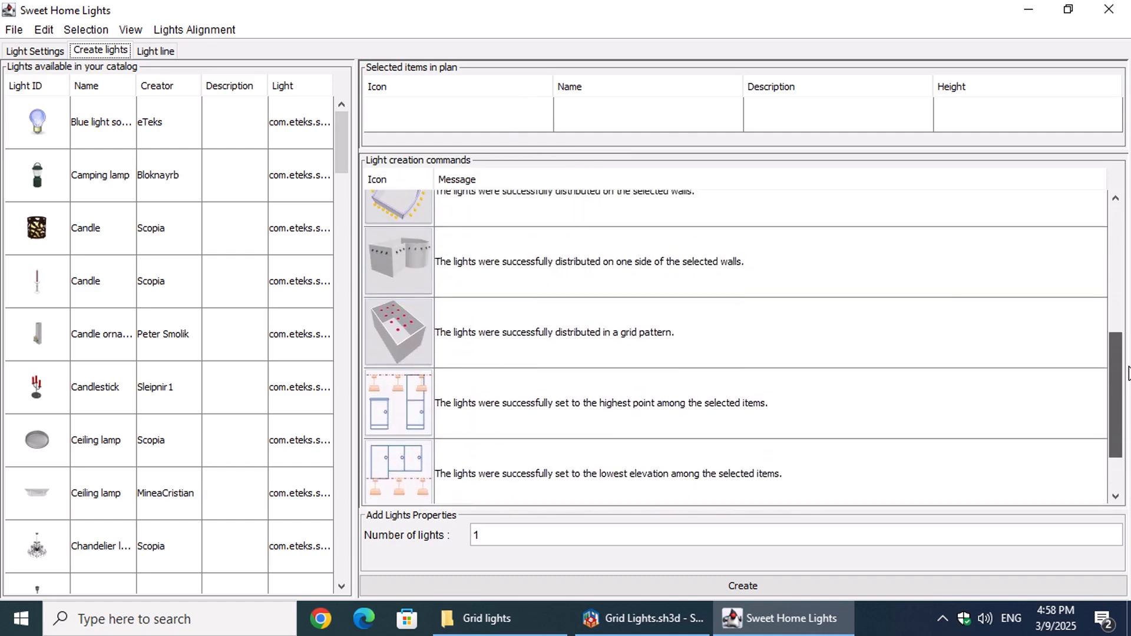
click(663, 266)
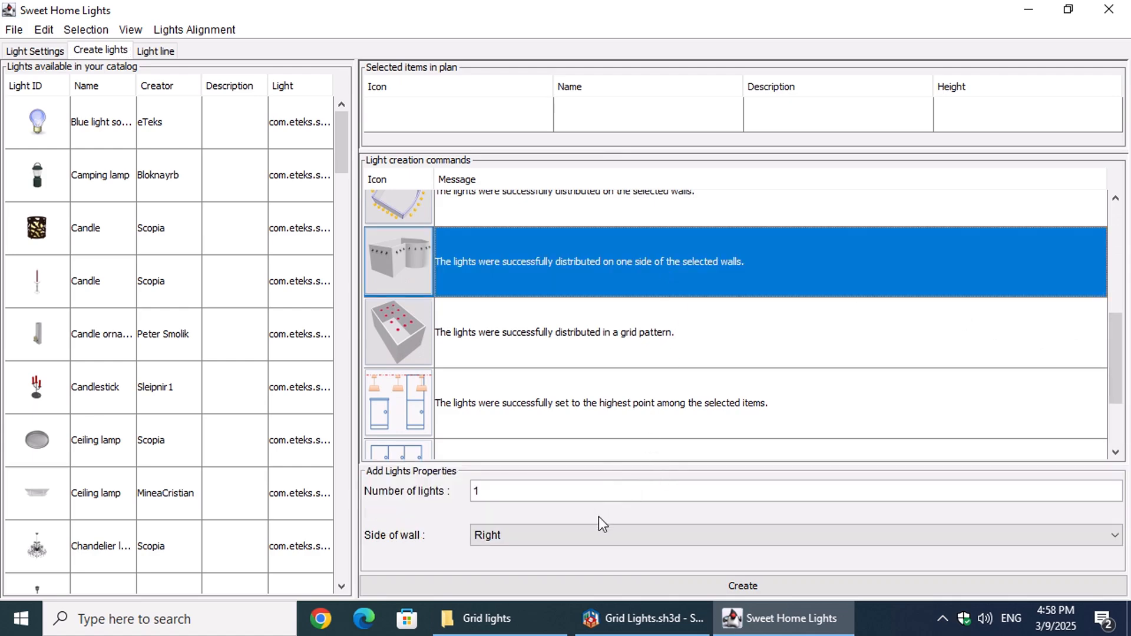
click(556, 334)
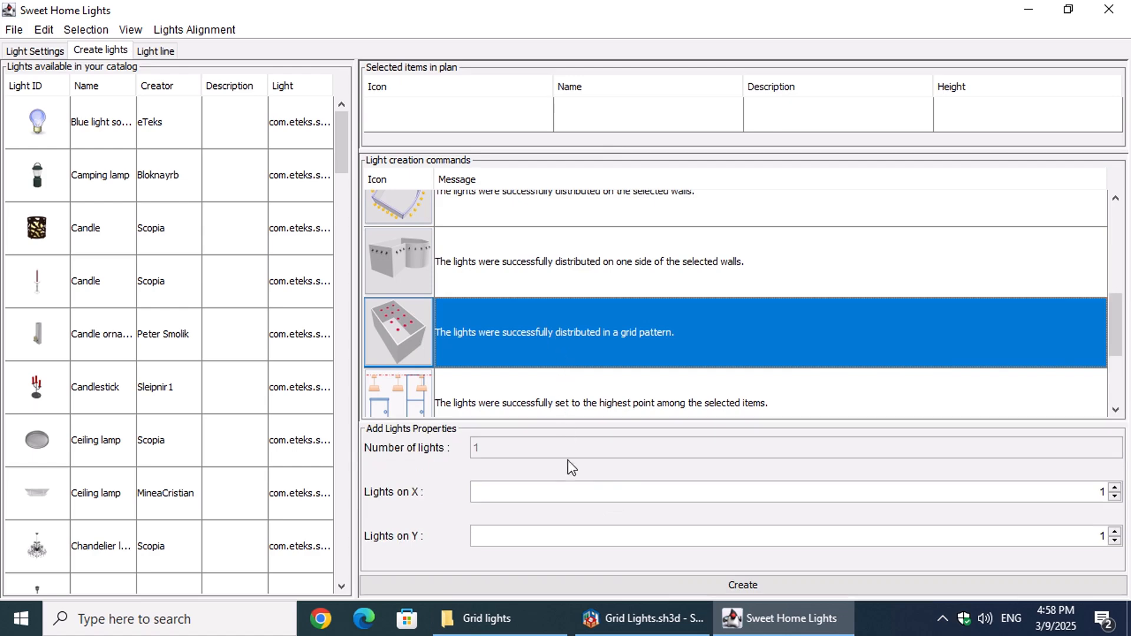
click(542, 220)
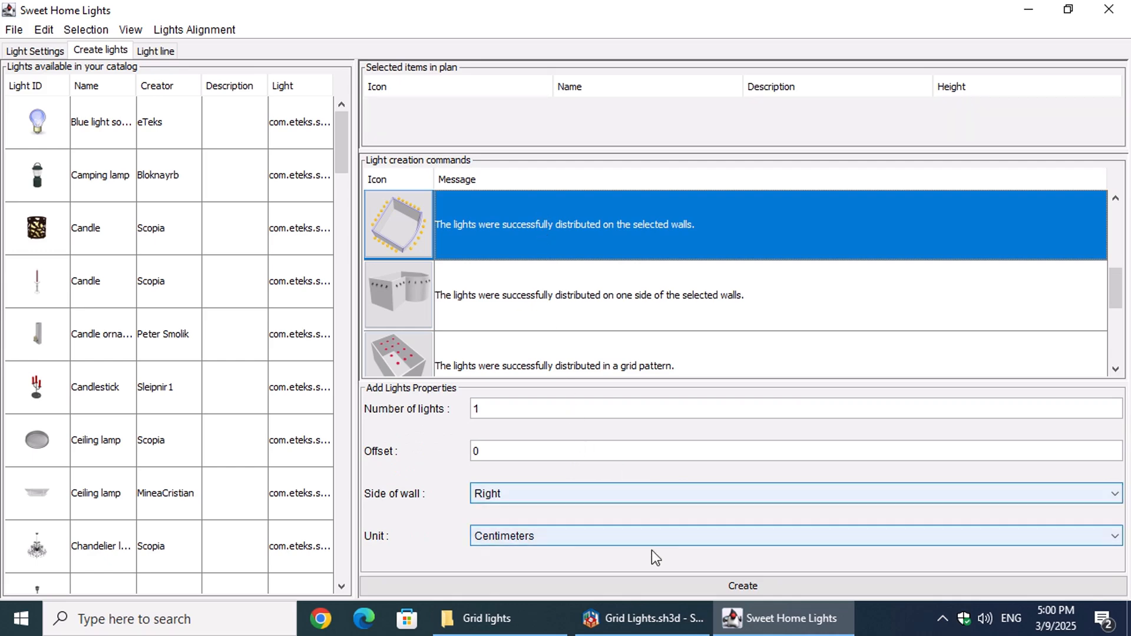
Step: Switch to Sweet Home 3D and select the kitchen's double-door wall together with the short windowed wall at the diagonally opposite corner
click(624, 618)
scroll(541, 212, up, 3)
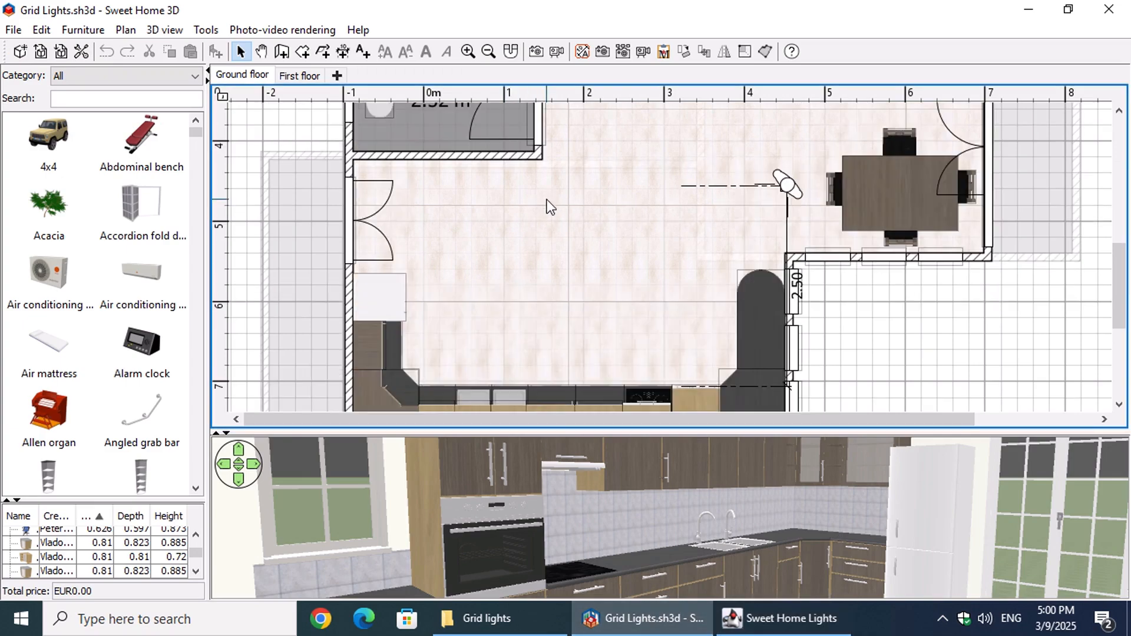
ctrl+scroll(361, 181, up, 4)
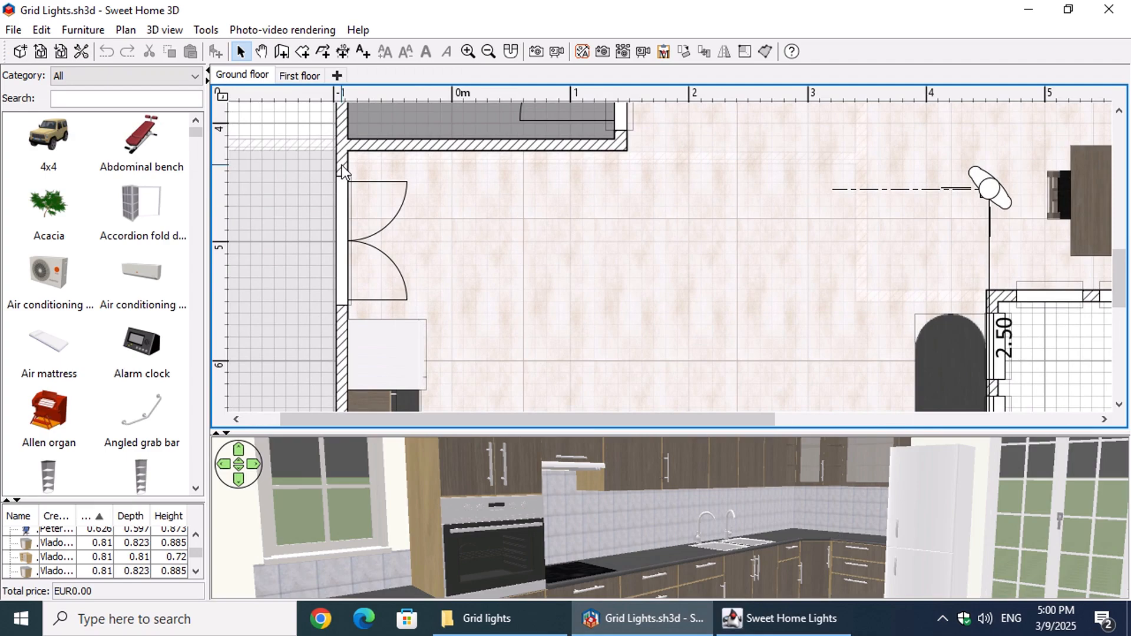
click(344, 164)
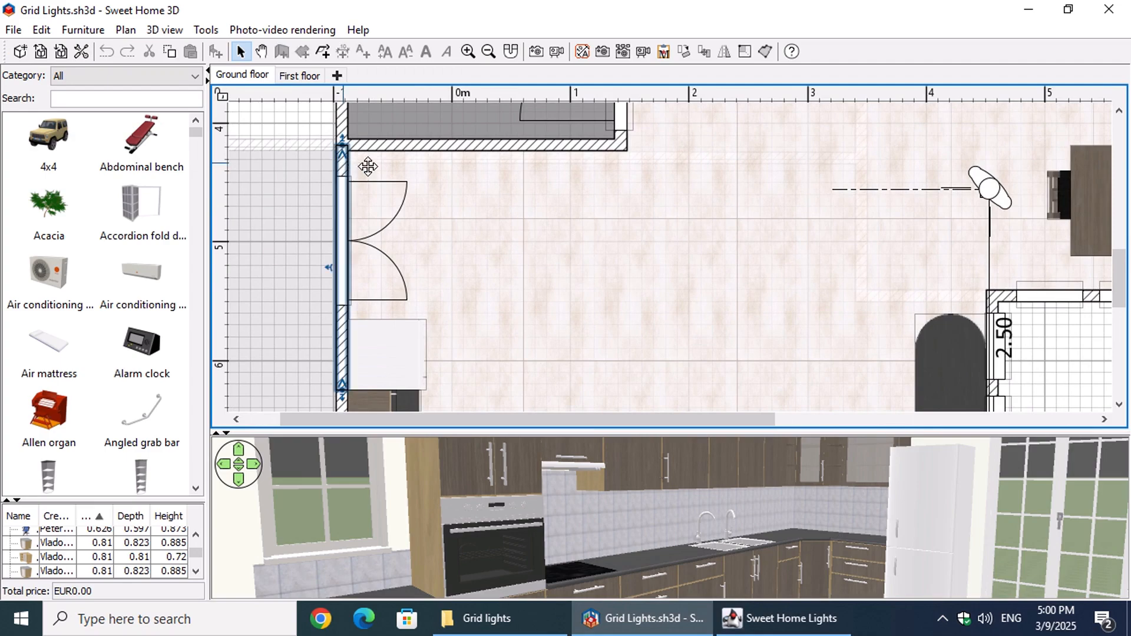
scroll(423, 281, down, 5)
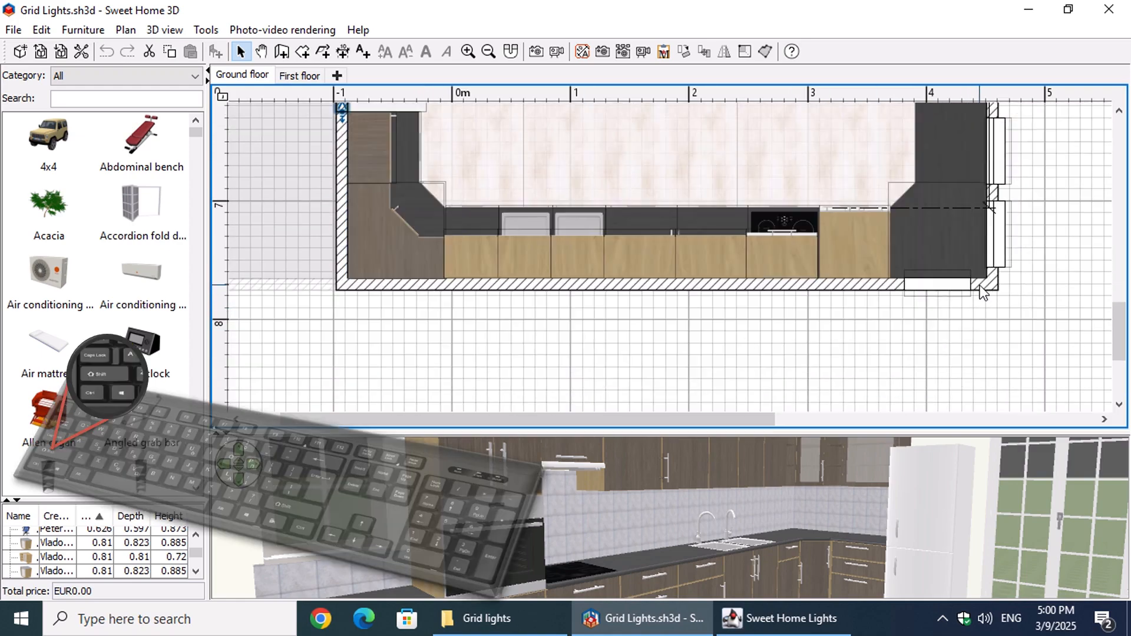
click(980, 285)
ctrl+scroll(724, 218, down, 1)
ctrl+scroll(724, 218, down, 2)
drag(1119, 333, 1115, 310)
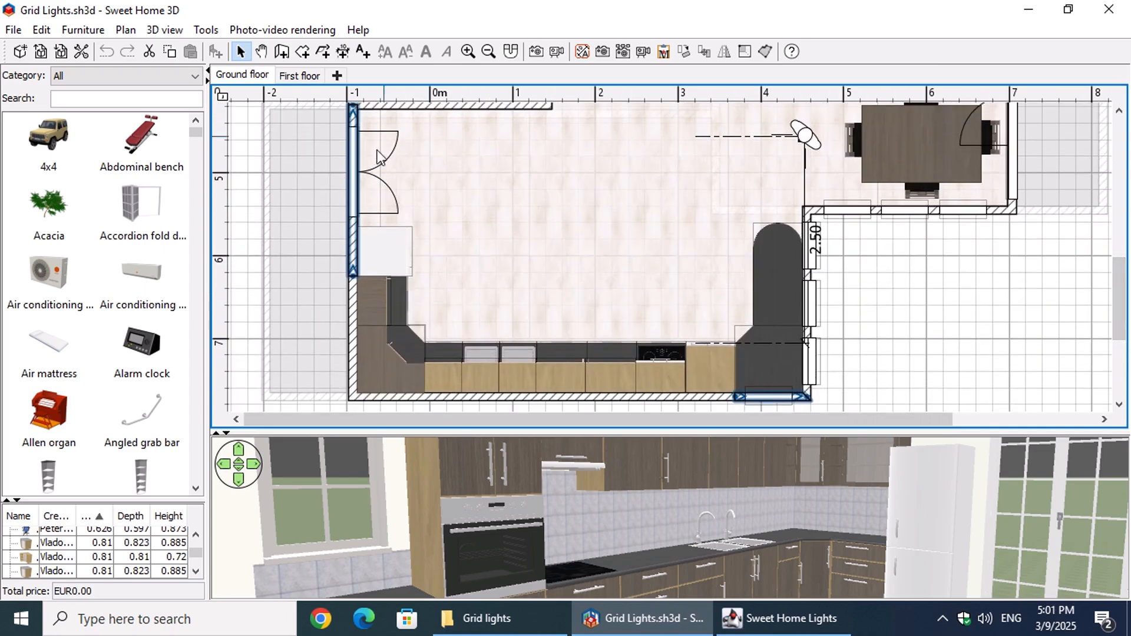
Step: Return to Sweet Home Lights, show both selected walls in full, and choose the bowl-shaped hanging light from the catalog
click(807, 613)
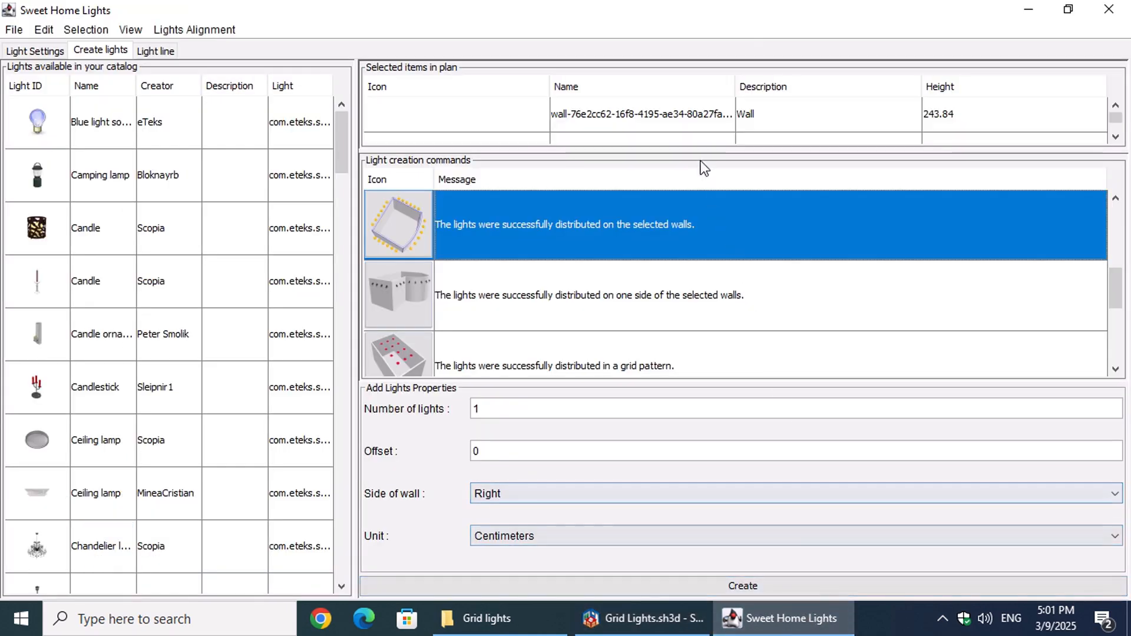
drag(699, 154, 707, 247)
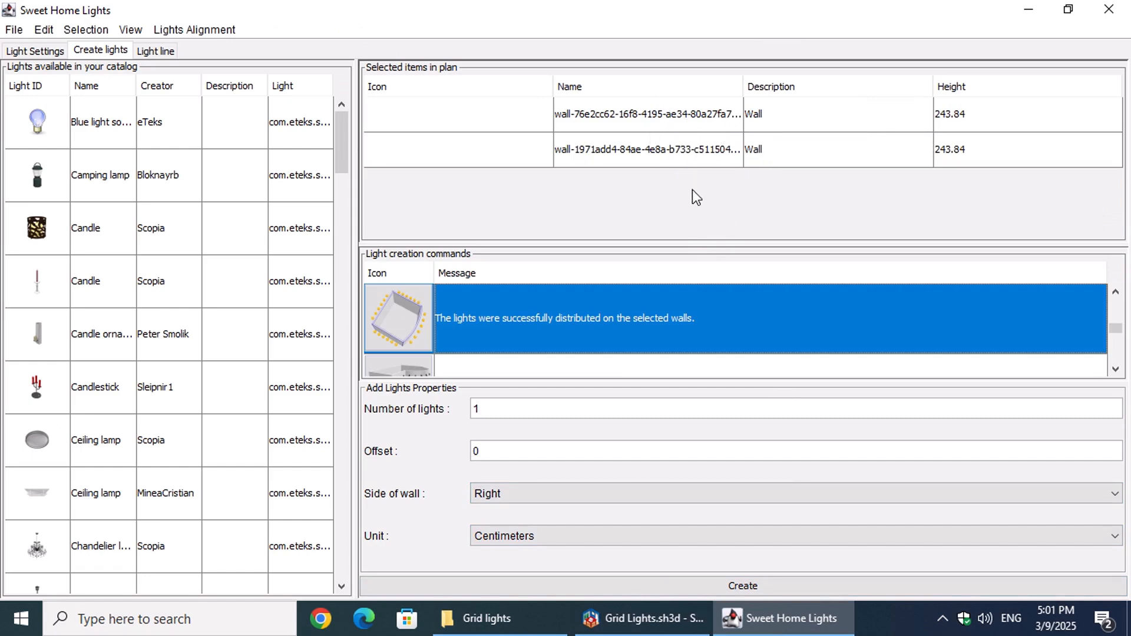
drag(705, 241, 708, 179)
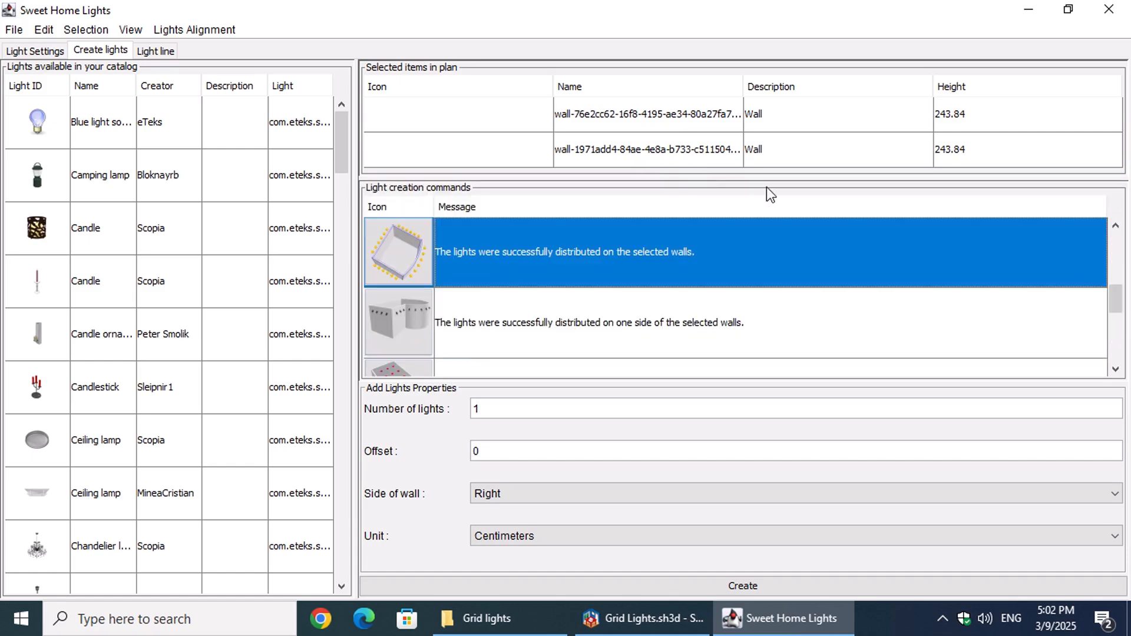
drag(340, 150, 337, 291)
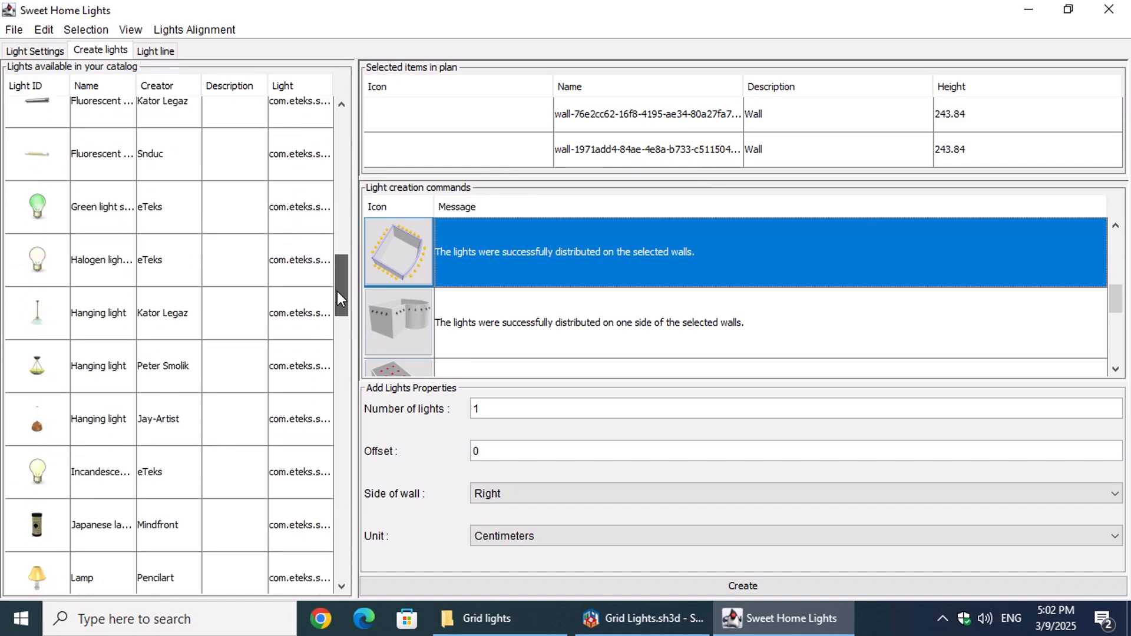
click(165, 365)
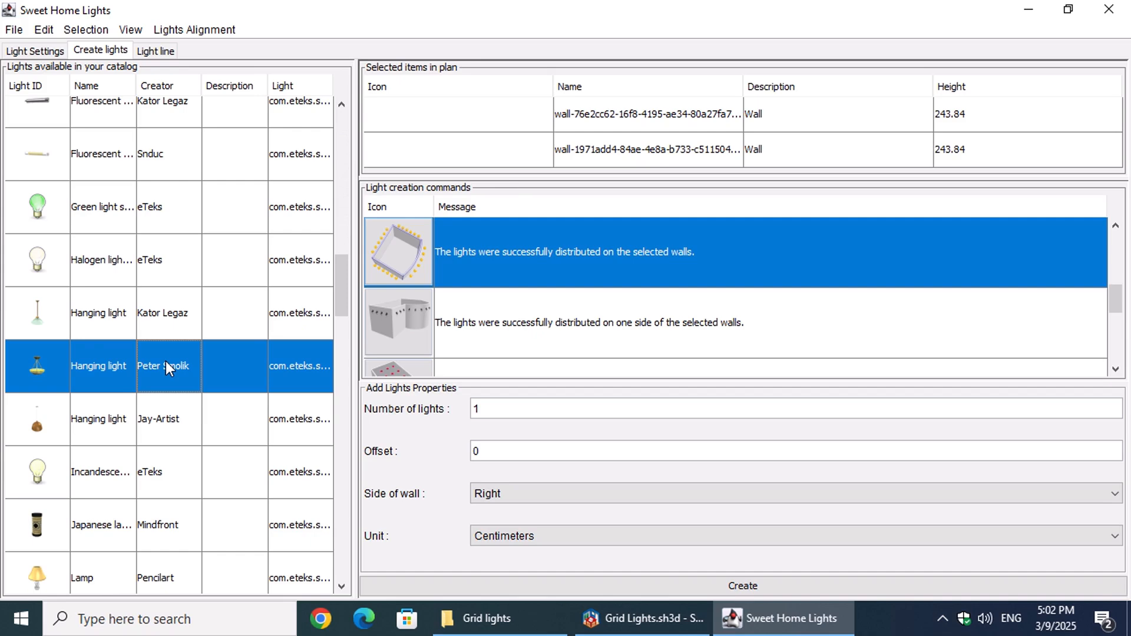
Step: Choose the grid pattern distribution with 1 light on X and Y, combined with setting lights to the highest point among selected items
drag(1115, 299, 1115, 326)
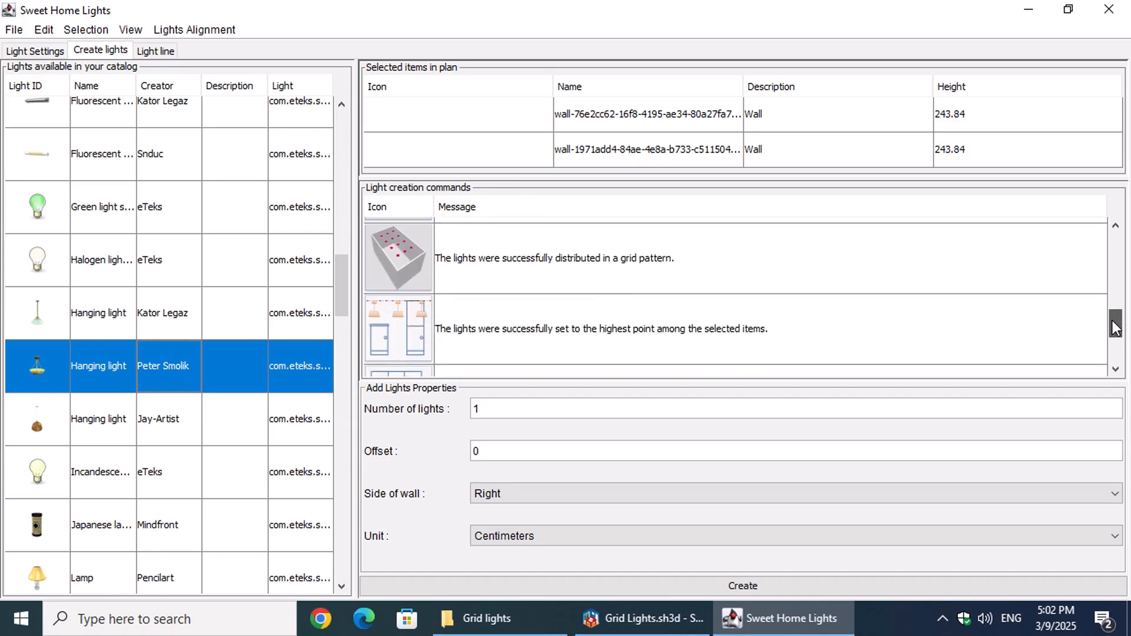
click(545, 266)
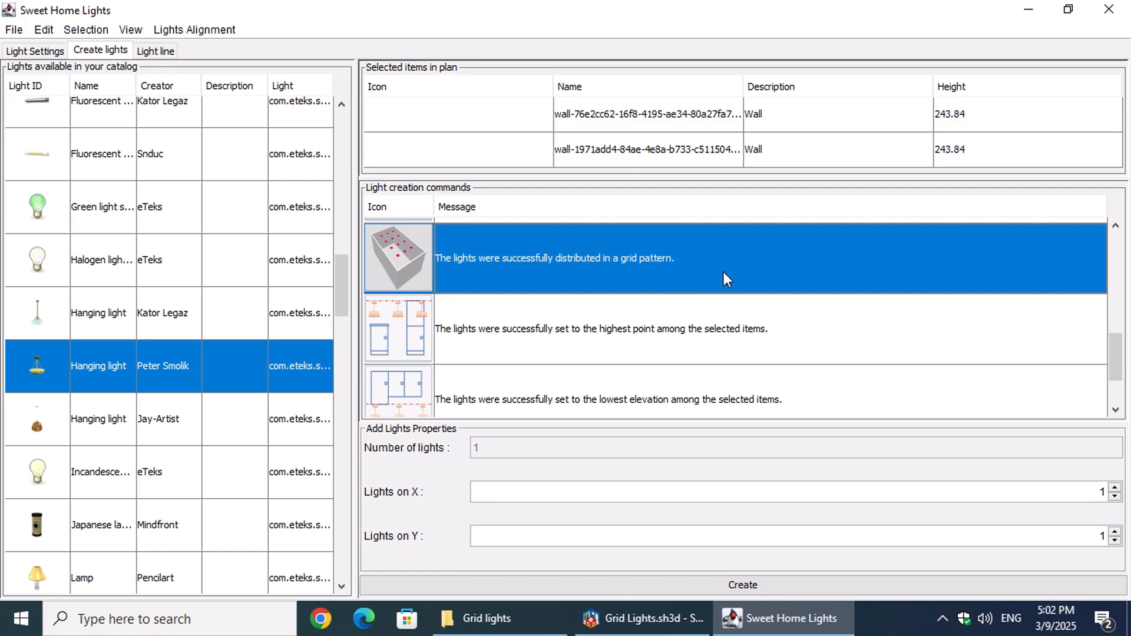
click(1115, 489)
click(1114, 488)
click(1115, 497)
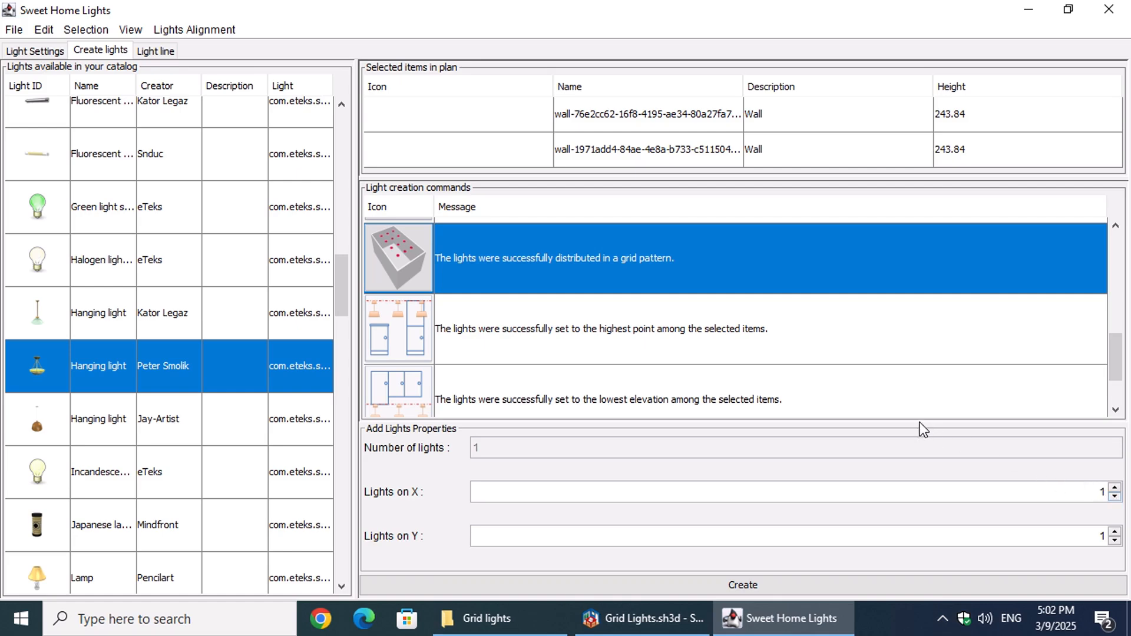
ctrl+click(592, 338)
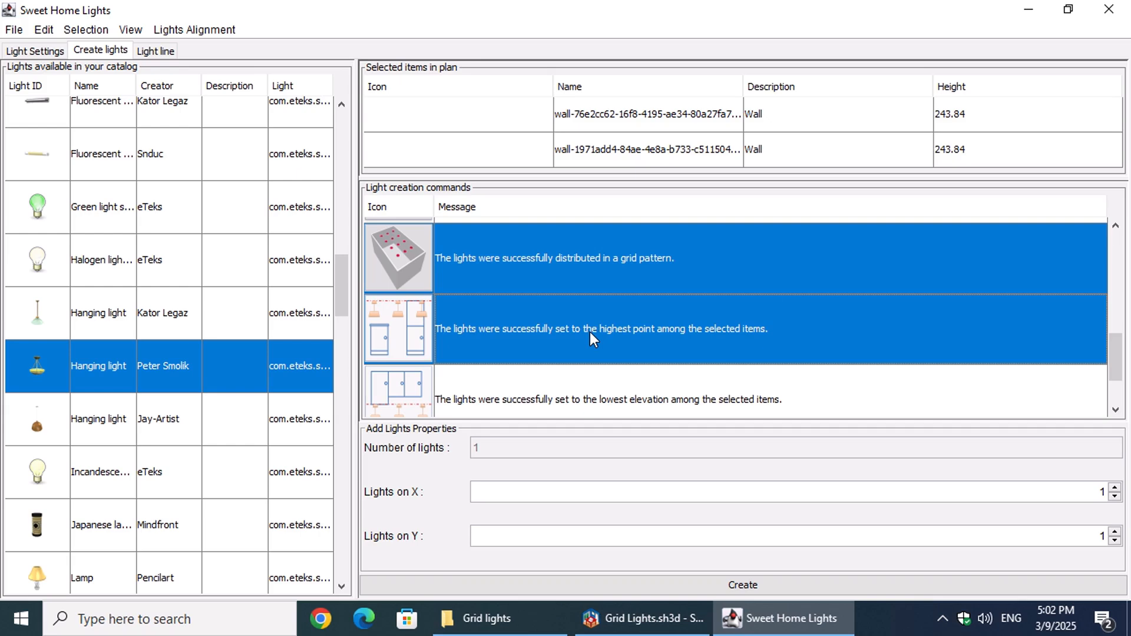
Step: Create the single hanging light and inspect it under the kitchen ceiling in Sweet Home 3D's 3D view
click(731, 585)
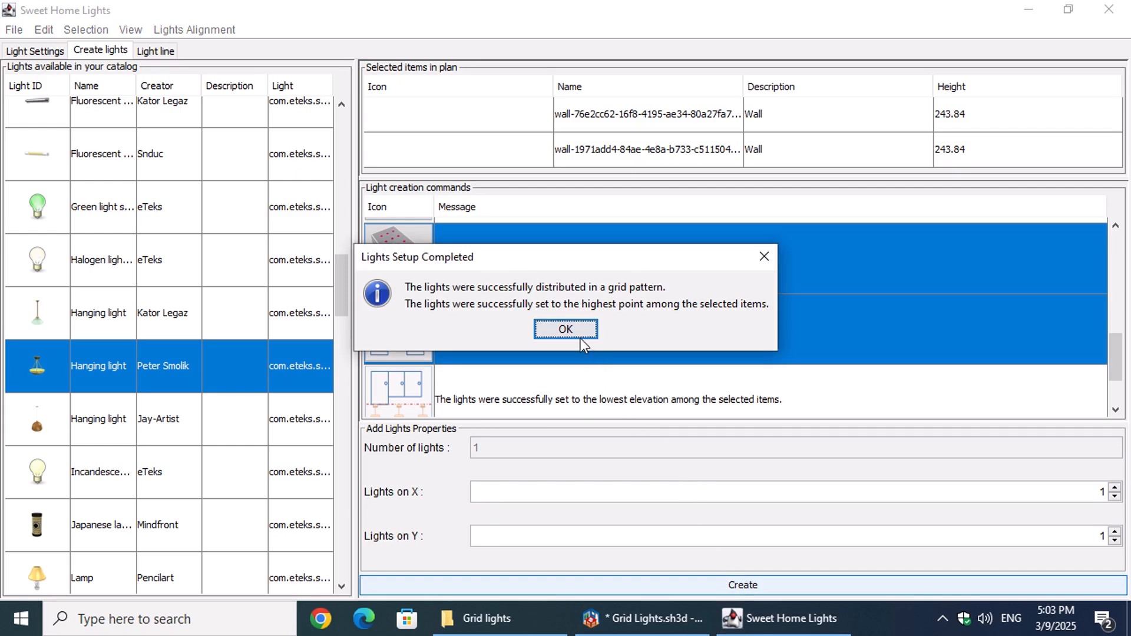
click(579, 331)
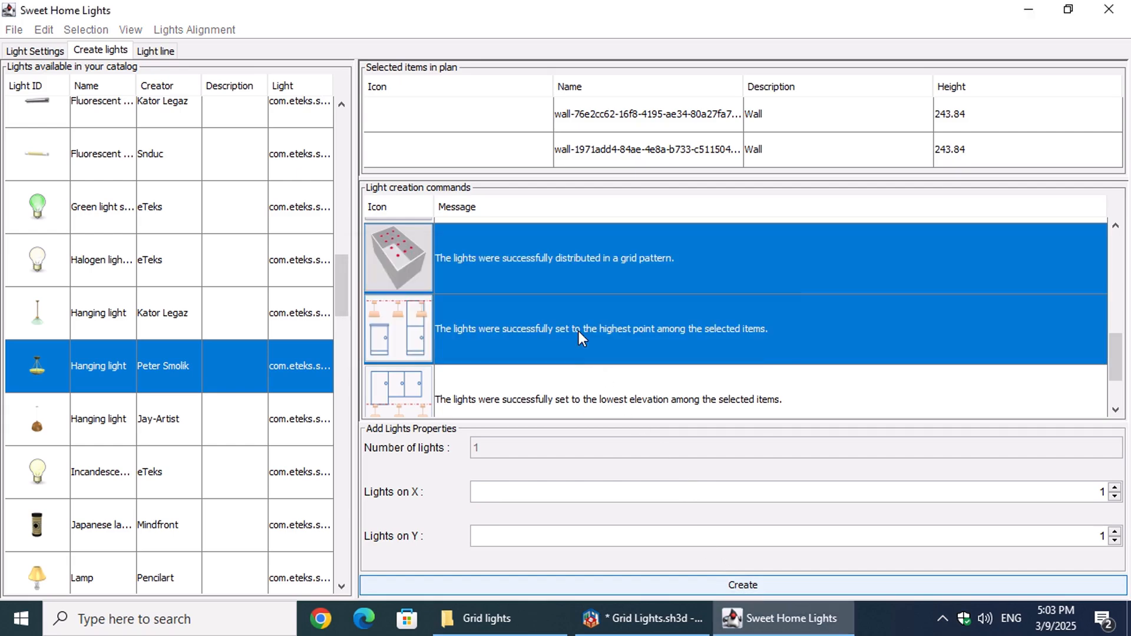
click(634, 617)
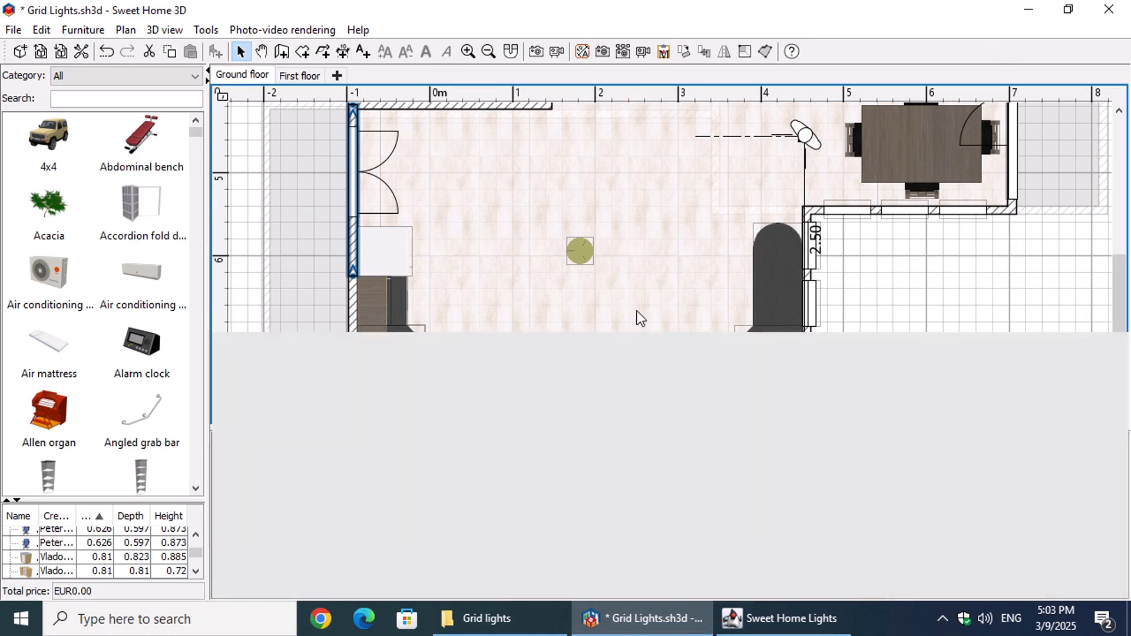
drag(641, 333, 616, 140)
drag(754, 388, 812, 367)
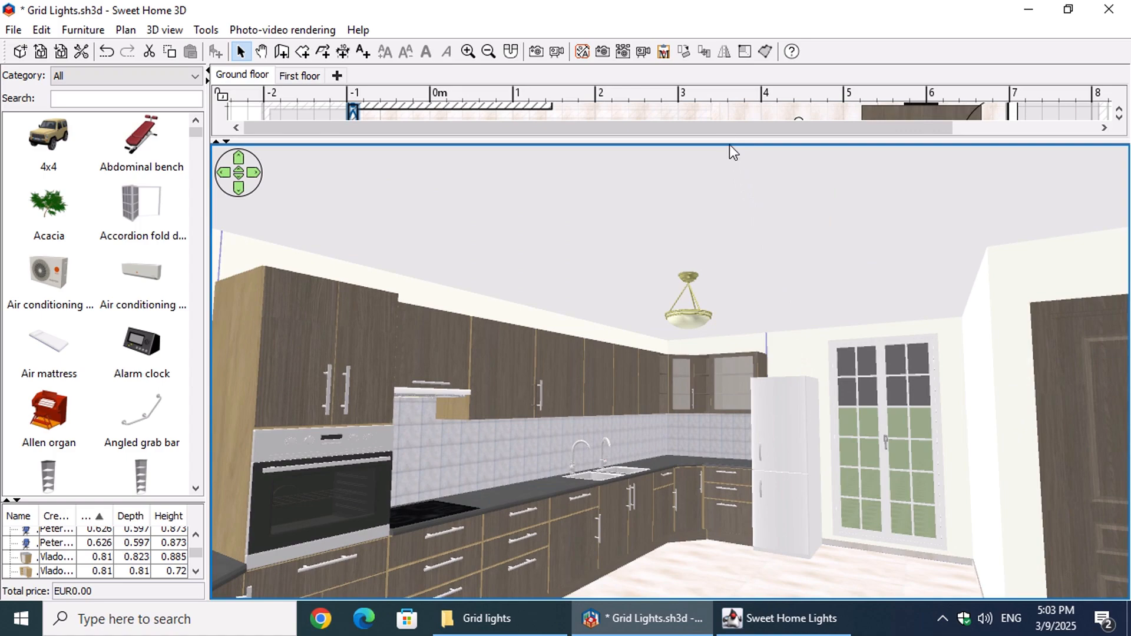
drag(729, 144, 760, 449)
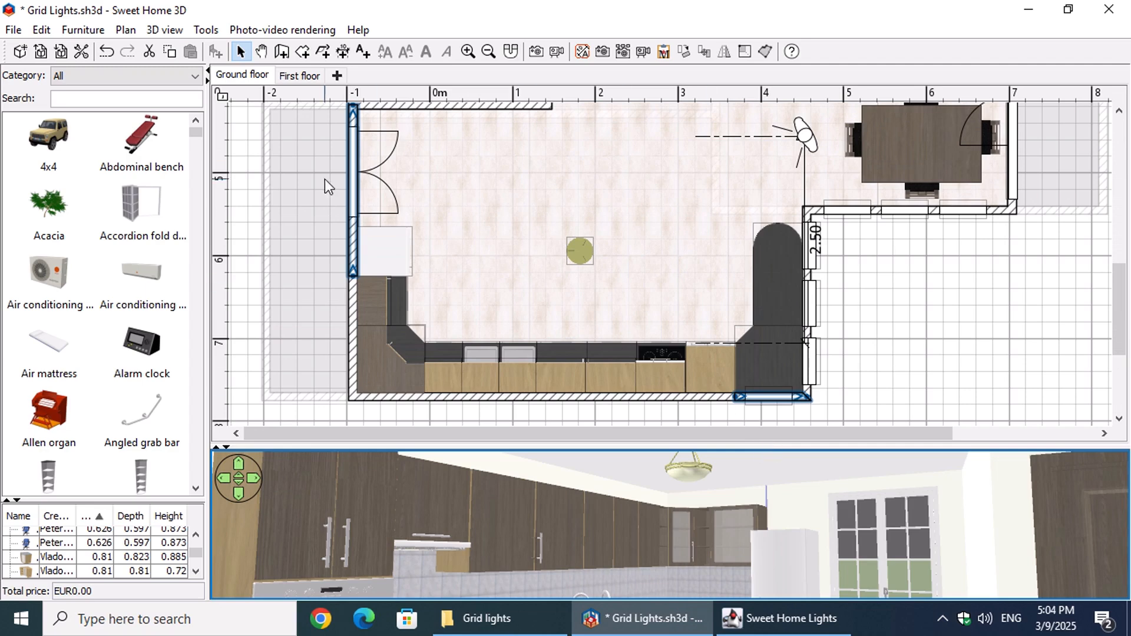
Step: Undo the added light and use Sweet Home Lights to create a grid with 3 lights on X and 1 on Y
click(112, 57)
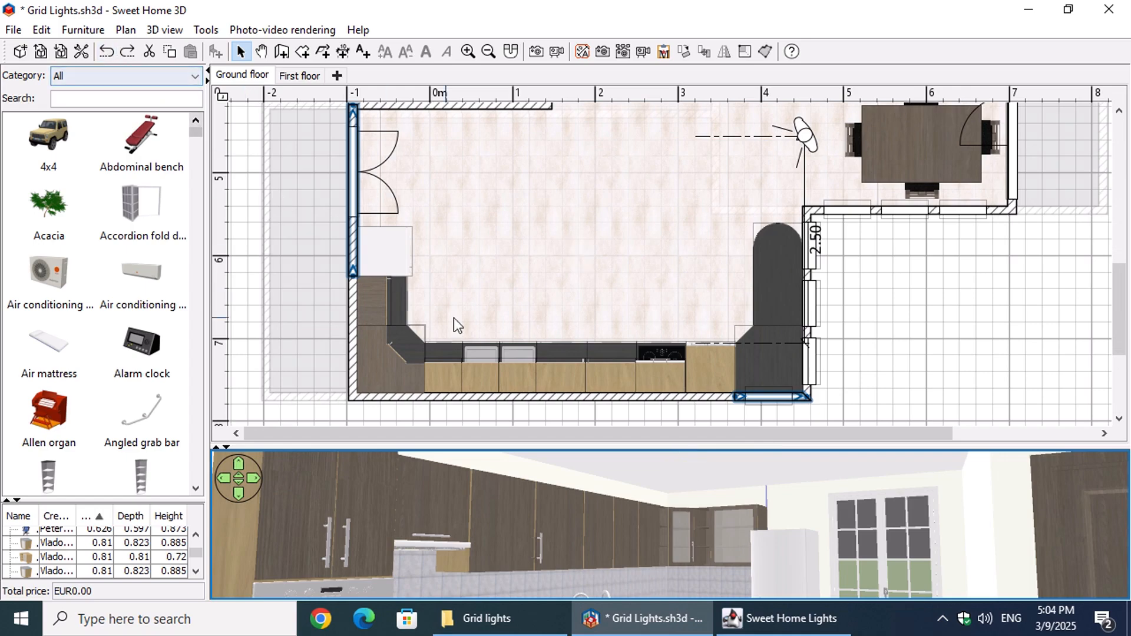
click(766, 617)
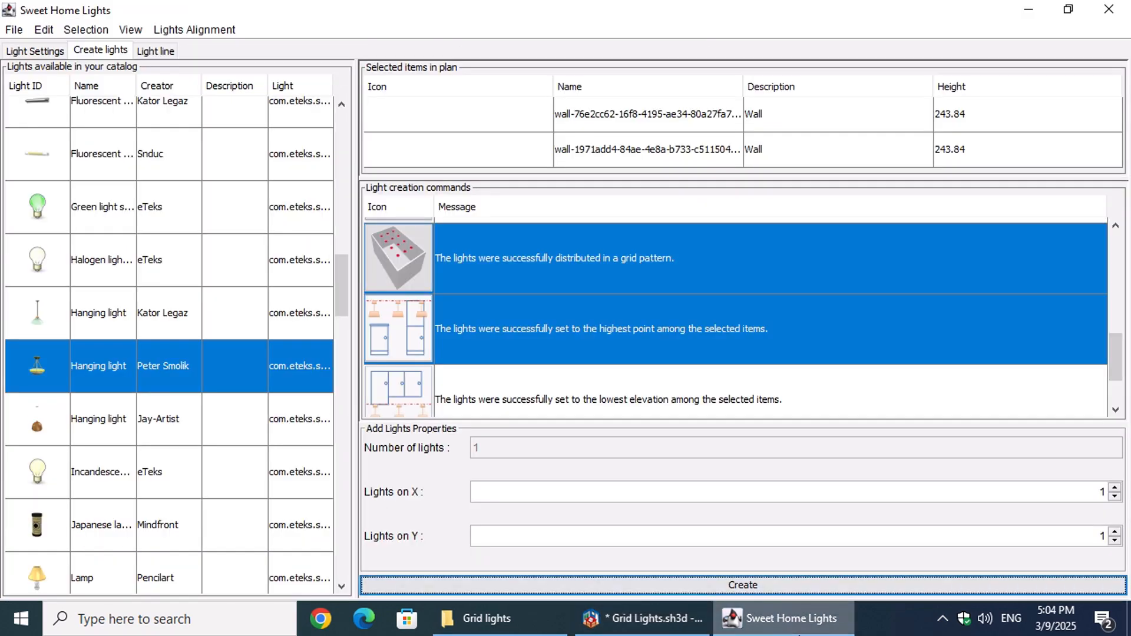
click(1114, 487)
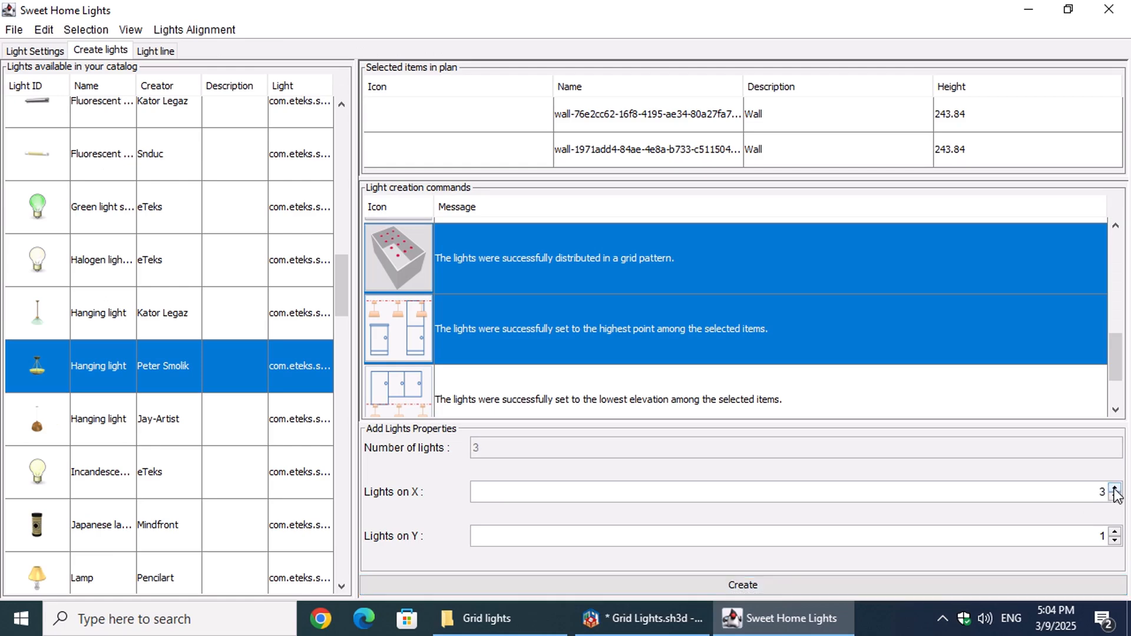
click(842, 585)
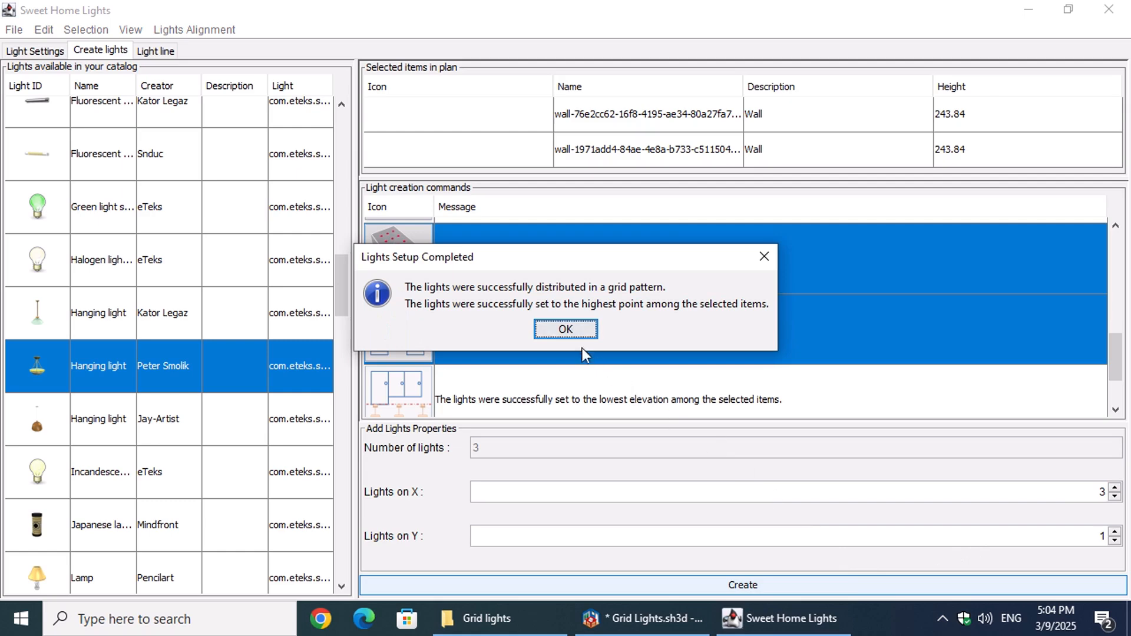
click(569, 329)
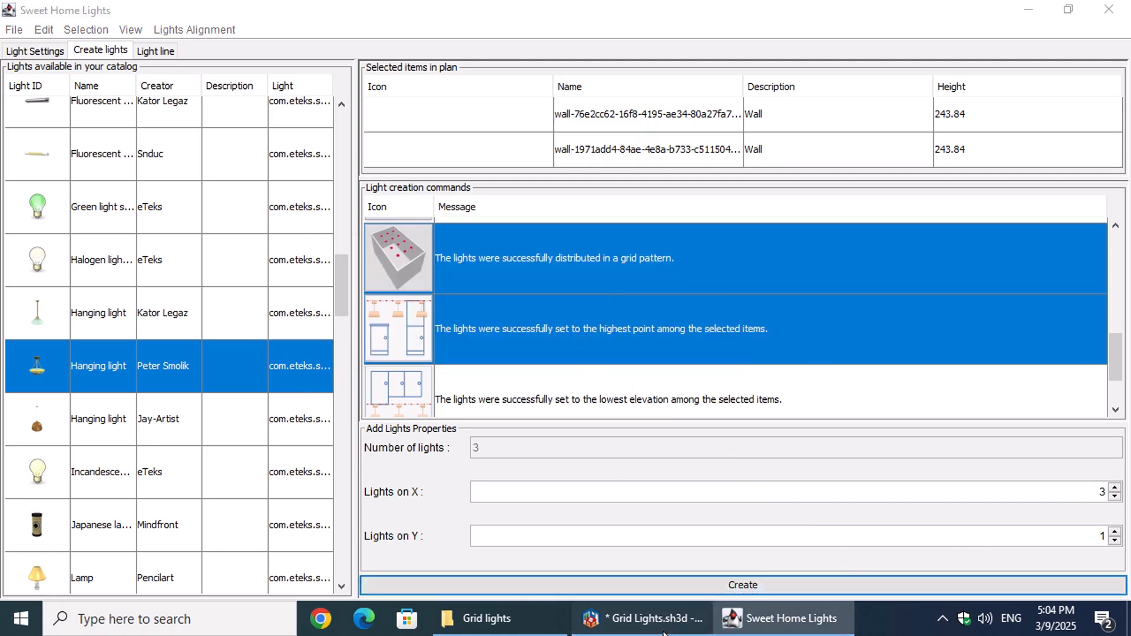
Step: Switch to Sweet Home 3D and examine the row of hanging lights in an enlarged 3D view and in the plan
click(663, 631)
drag(611, 445, 624, 128)
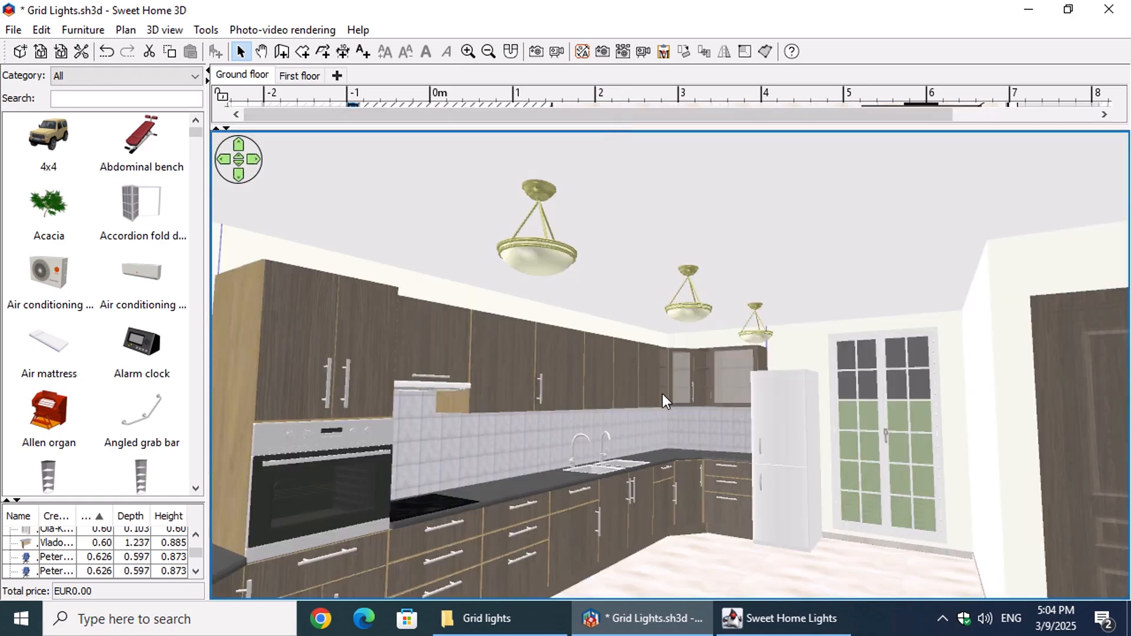
drag(688, 401, 676, 377)
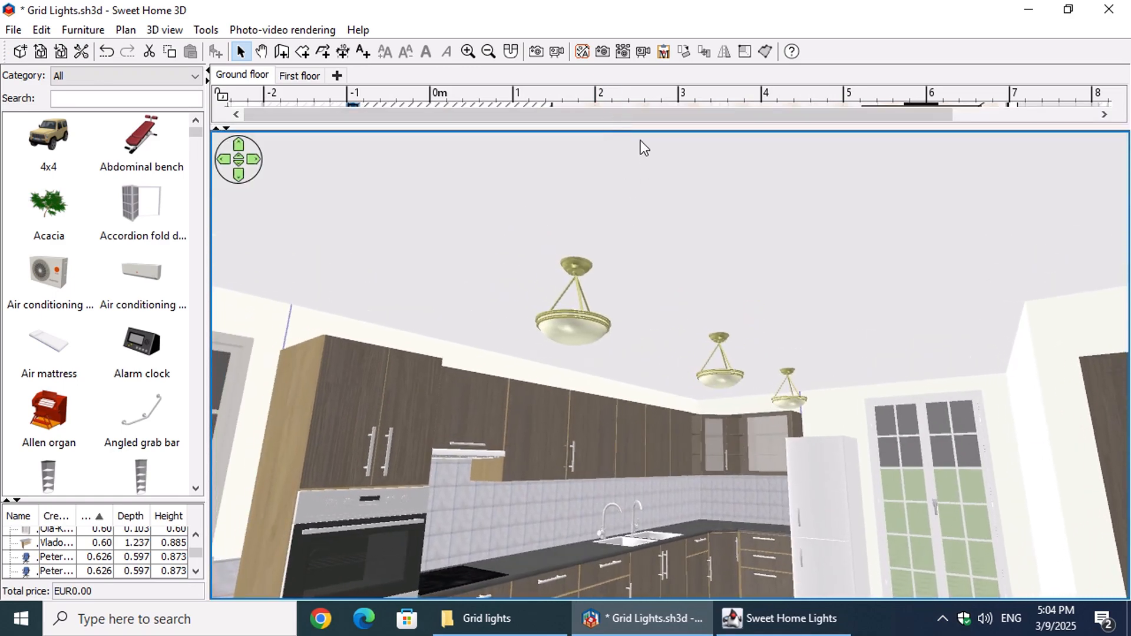
drag(636, 126, 666, 478)
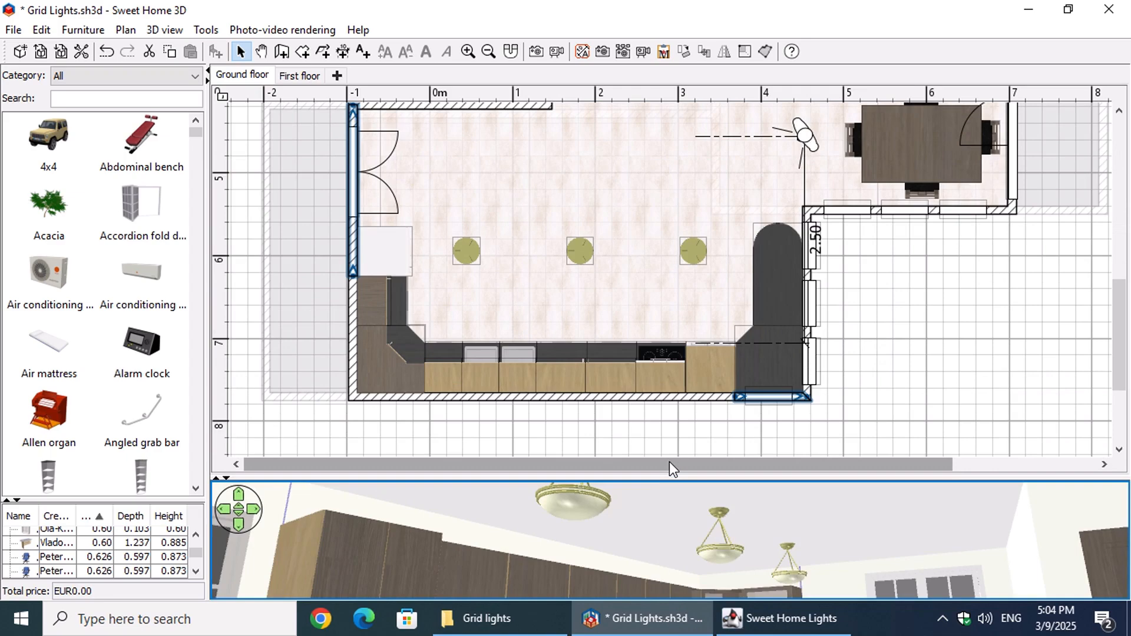
Step: Undo the last addition of lights and return to Sweet Home Lights
click(109, 57)
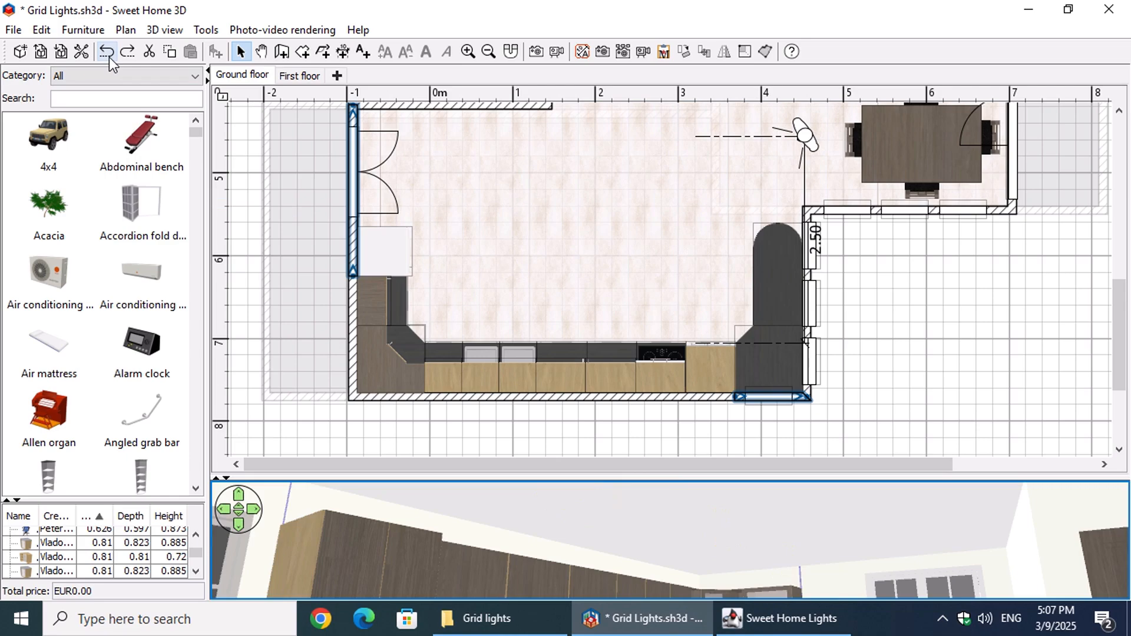
click(754, 626)
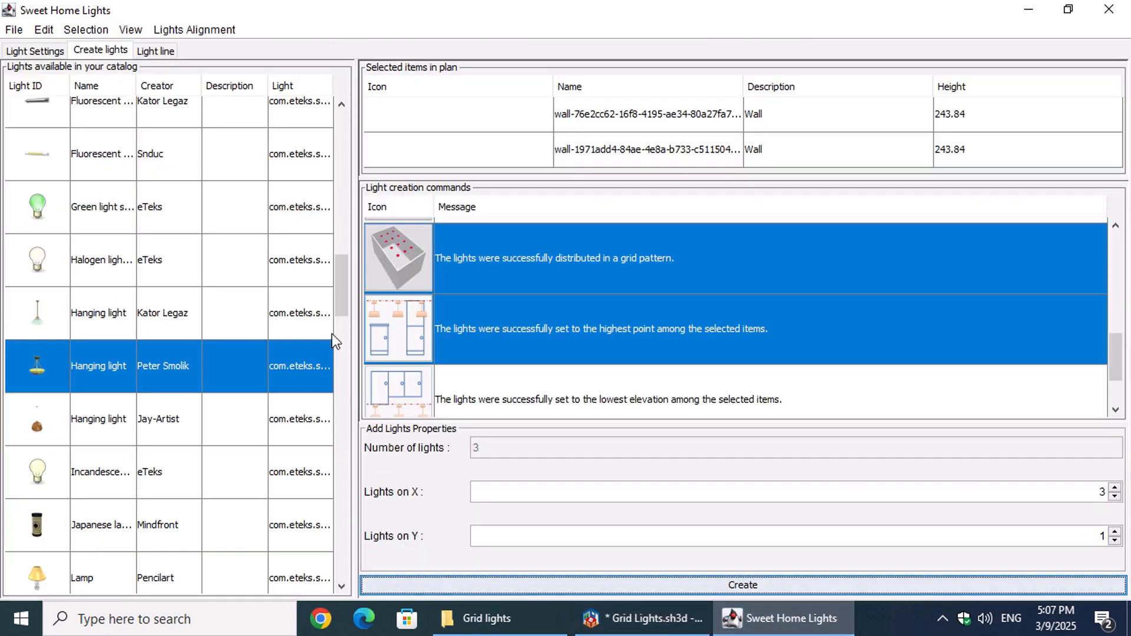
Step: Create a grid of round Scopia ceiling lamps at the selected walls' highest point, with 4 lights on X and 3 on Y
drag(342, 284, 305, 174)
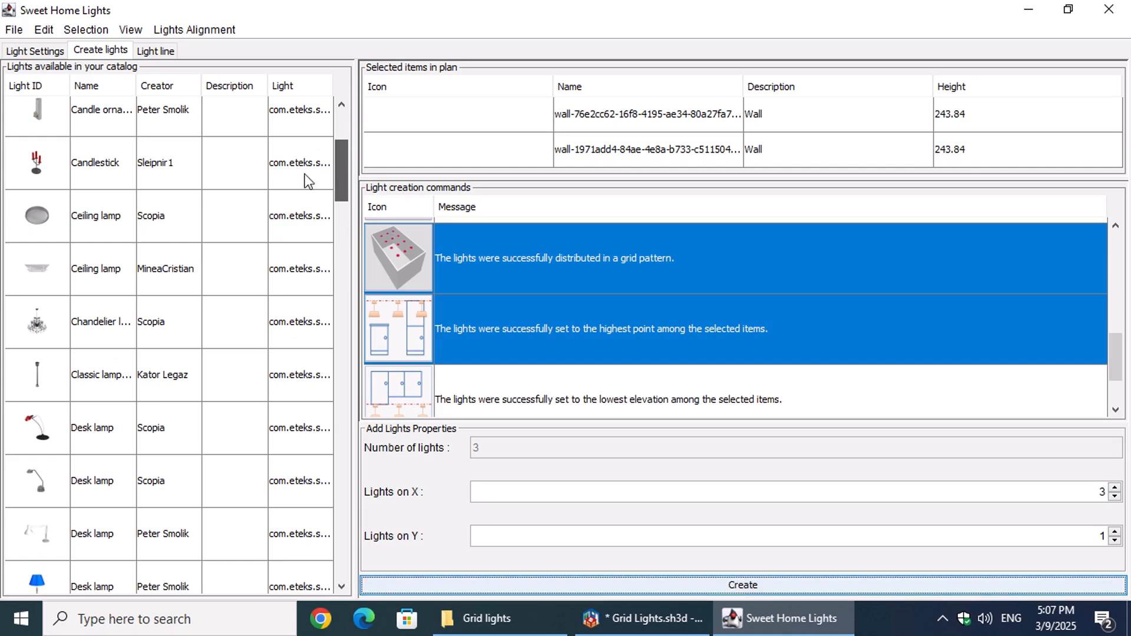
click(172, 215)
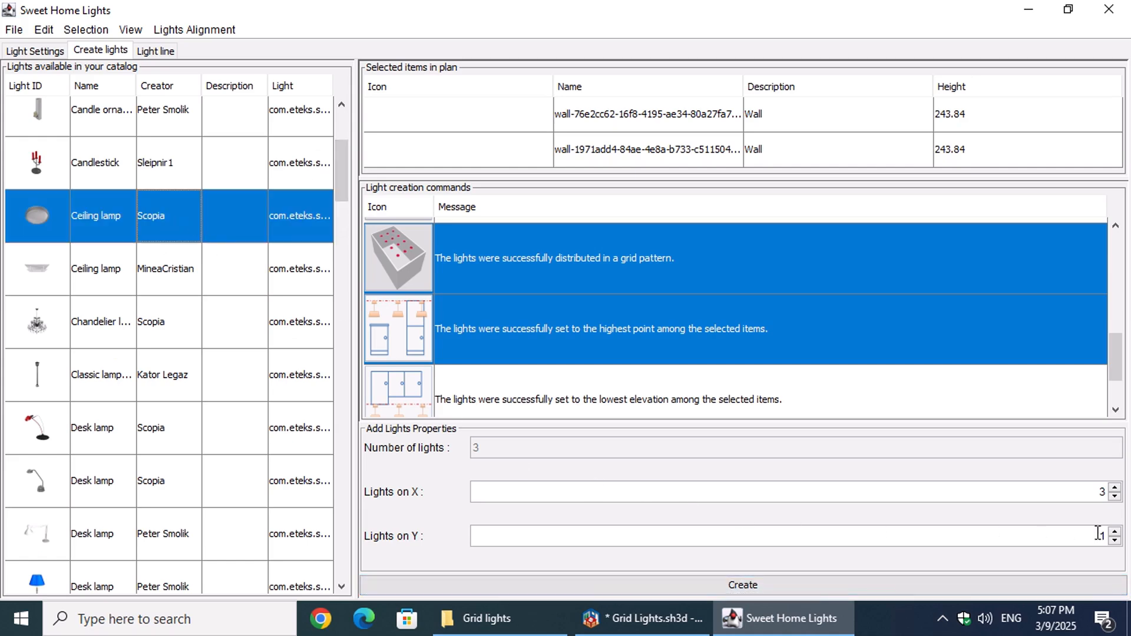
click(1114, 488)
click(1115, 532)
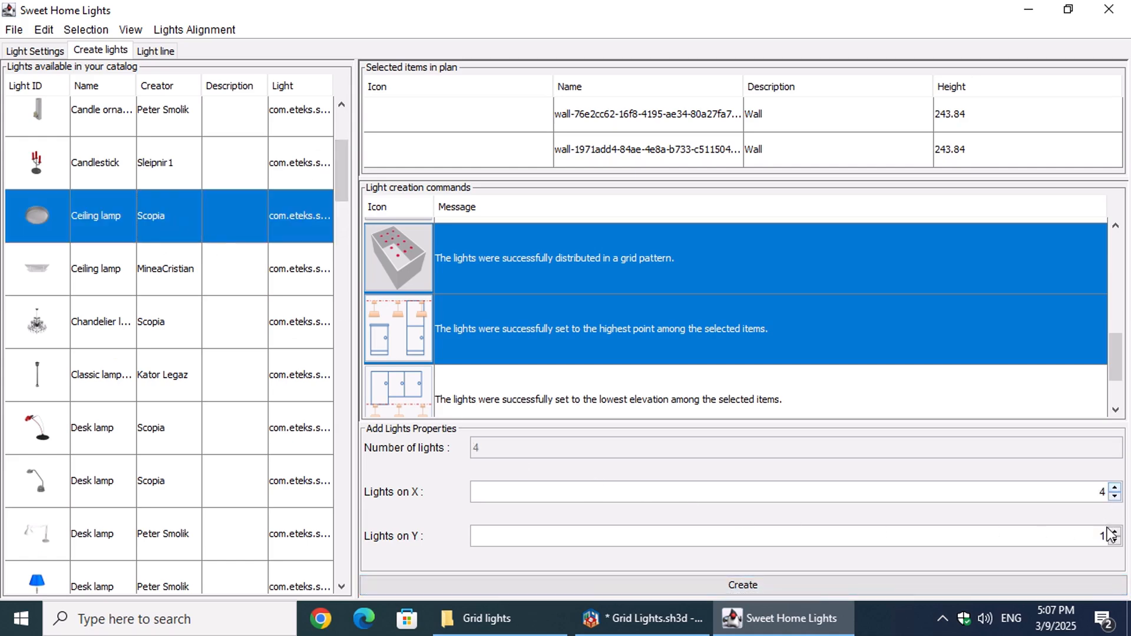
click(1115, 532)
click(1114, 540)
click(812, 580)
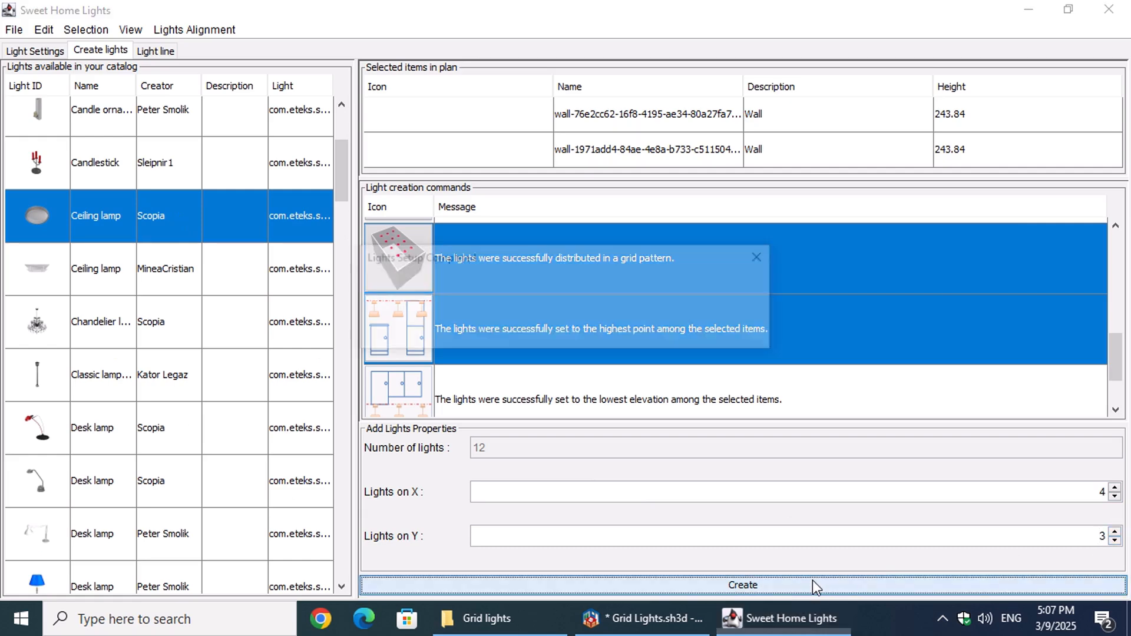
click(565, 330)
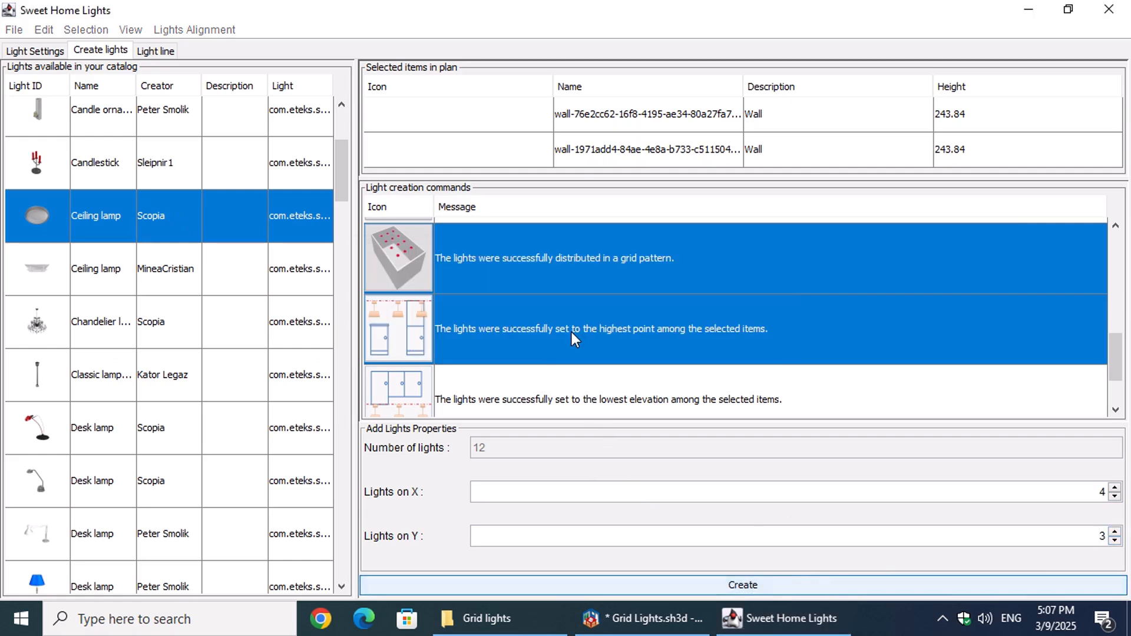
Step: Switch to Sweet Home 3D and examine the grid of ceiling lamps in the 3D view and in the plan
click(631, 630)
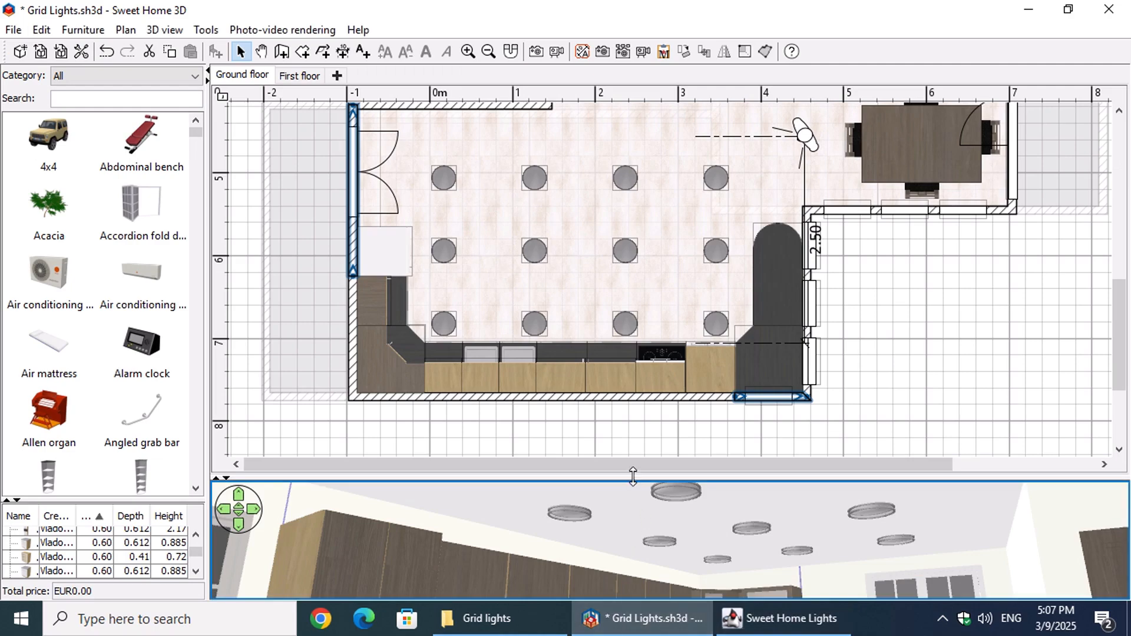
drag(632, 476, 609, 151)
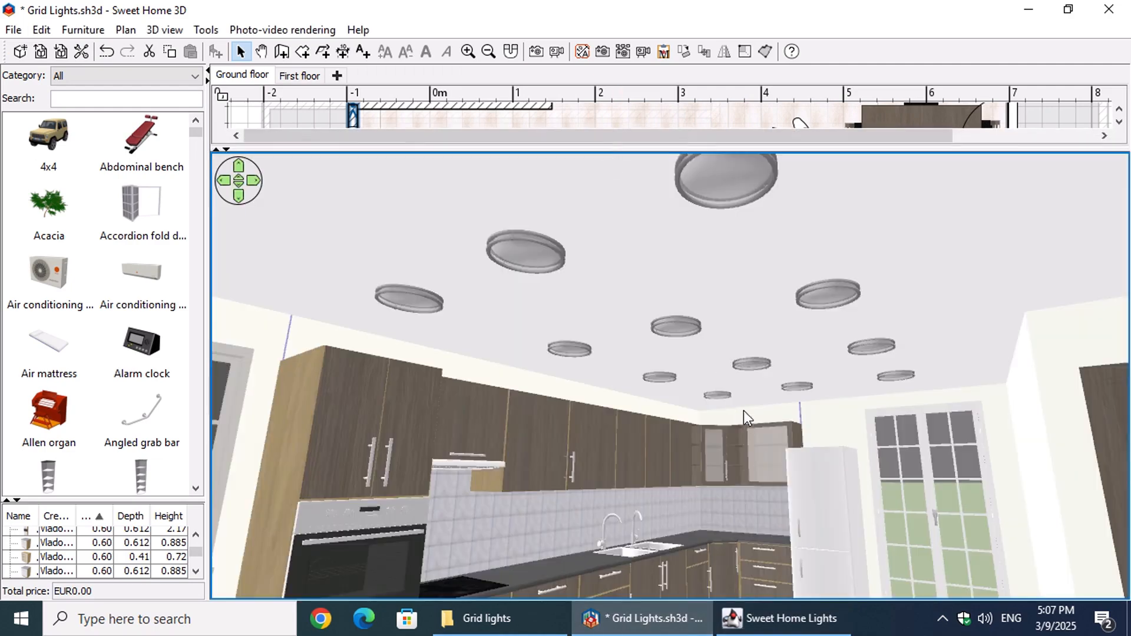
drag(743, 418, 743, 380)
drag(675, 397, 748, 411)
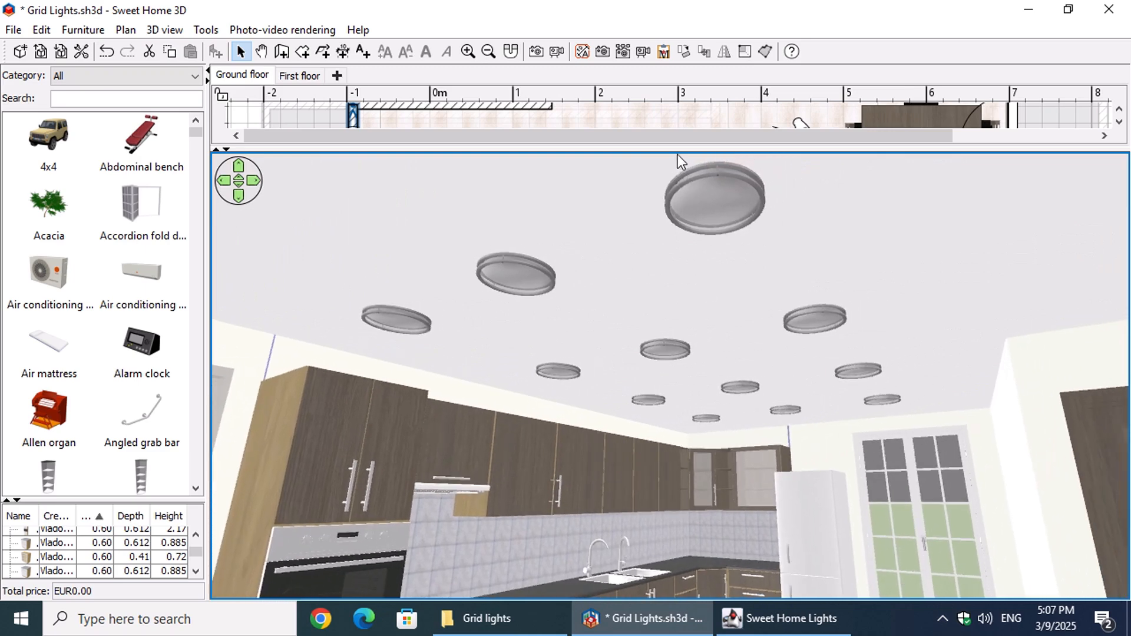
drag(674, 151, 704, 439)
drag(705, 529, 711, 520)
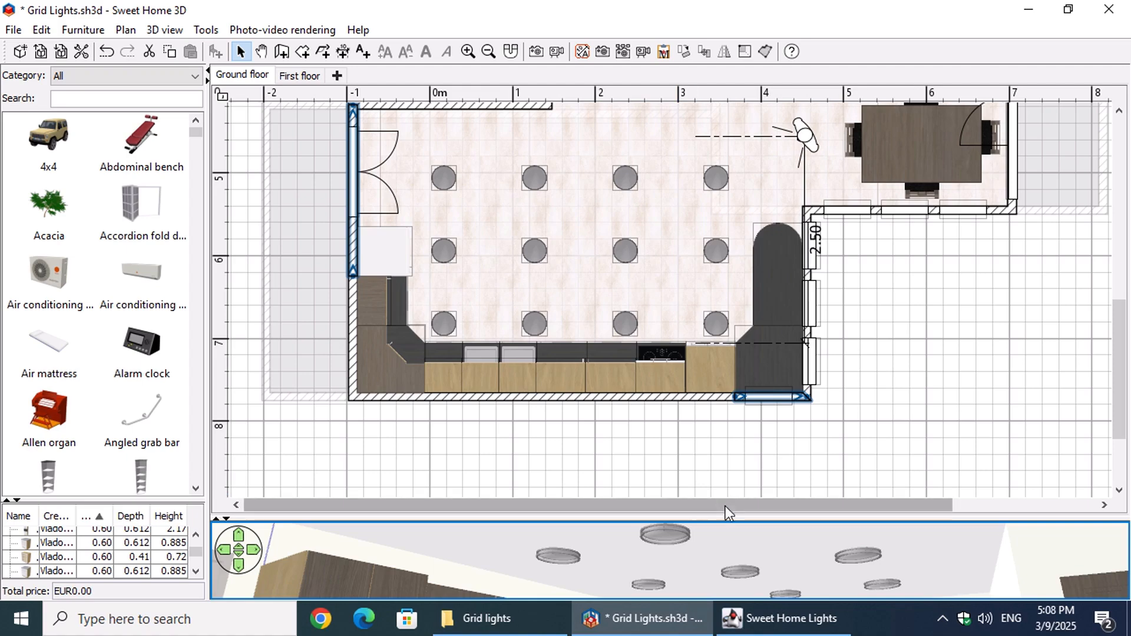
Step: Select two upper cabinets in the 3D view, one beside the range hood and one next to the corner cabinet
drag(715, 522, 692, 130)
click(520, 500)
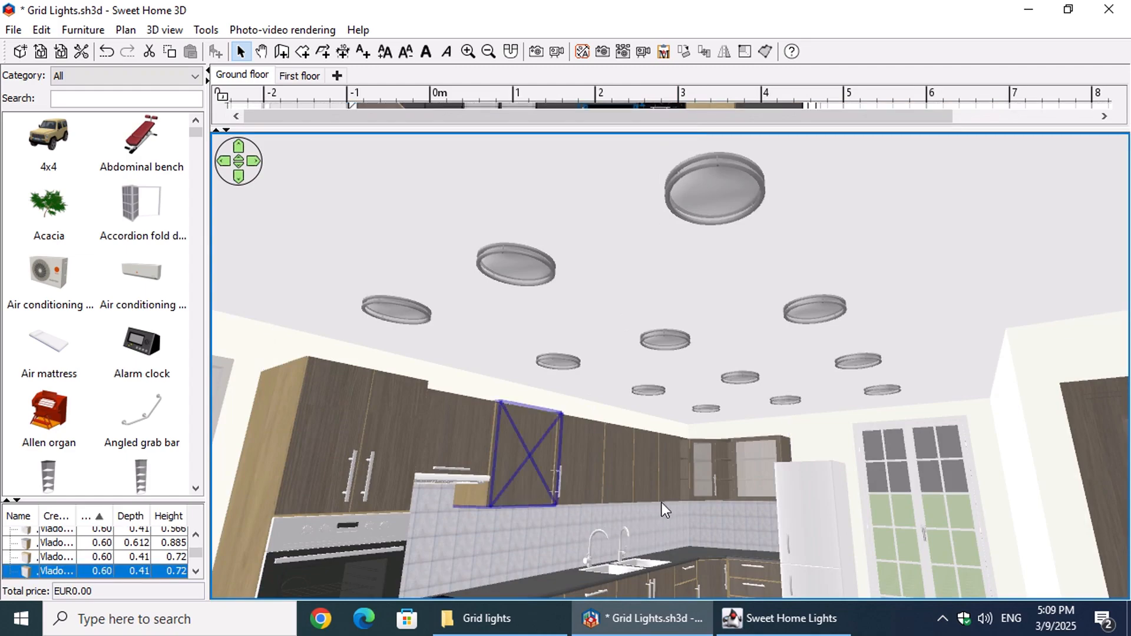
shift+click(670, 485)
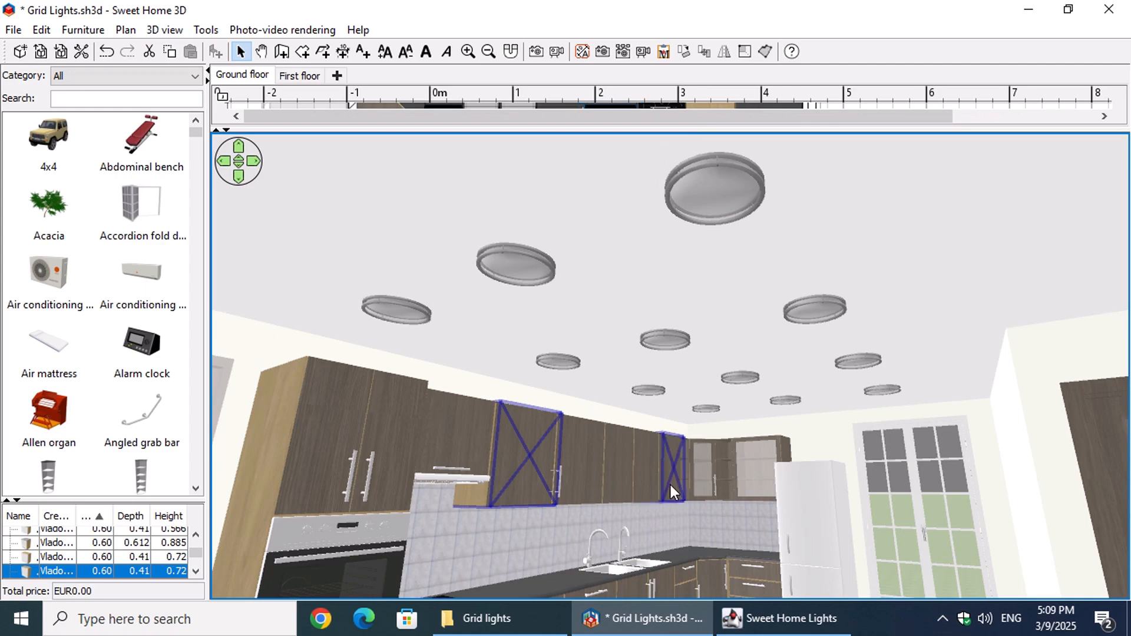
Step: Switch to Sweet Home Lights and choose the Mini spot with grid distribution and placement at the lowest elevation among the selected items
click(777, 625)
drag(345, 165, 330, 403)
click(228, 353)
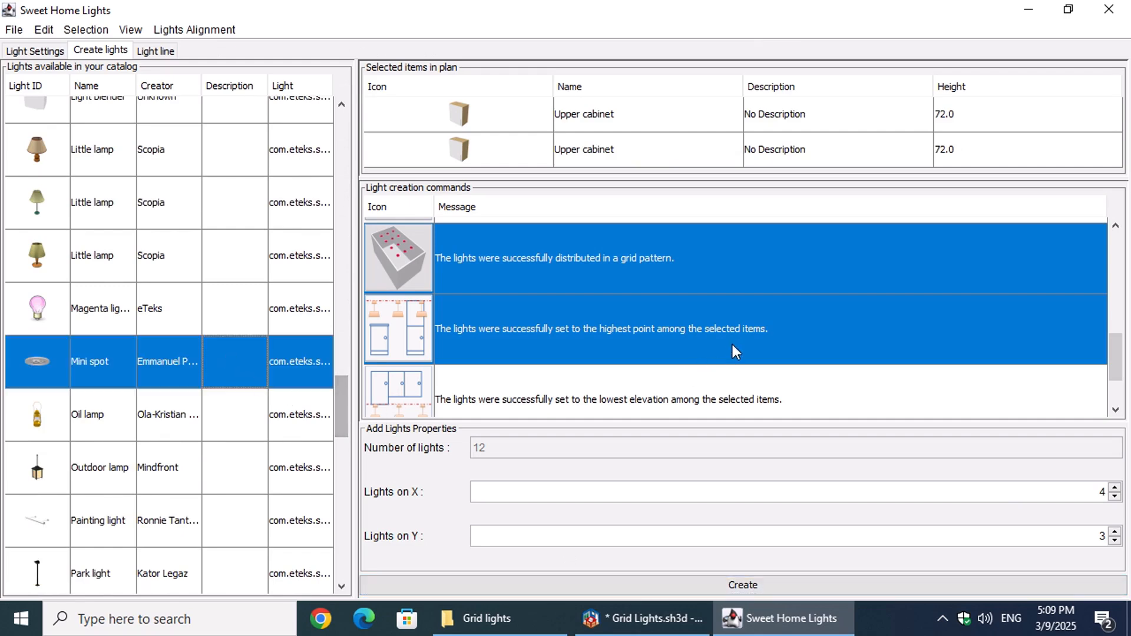
click(564, 260)
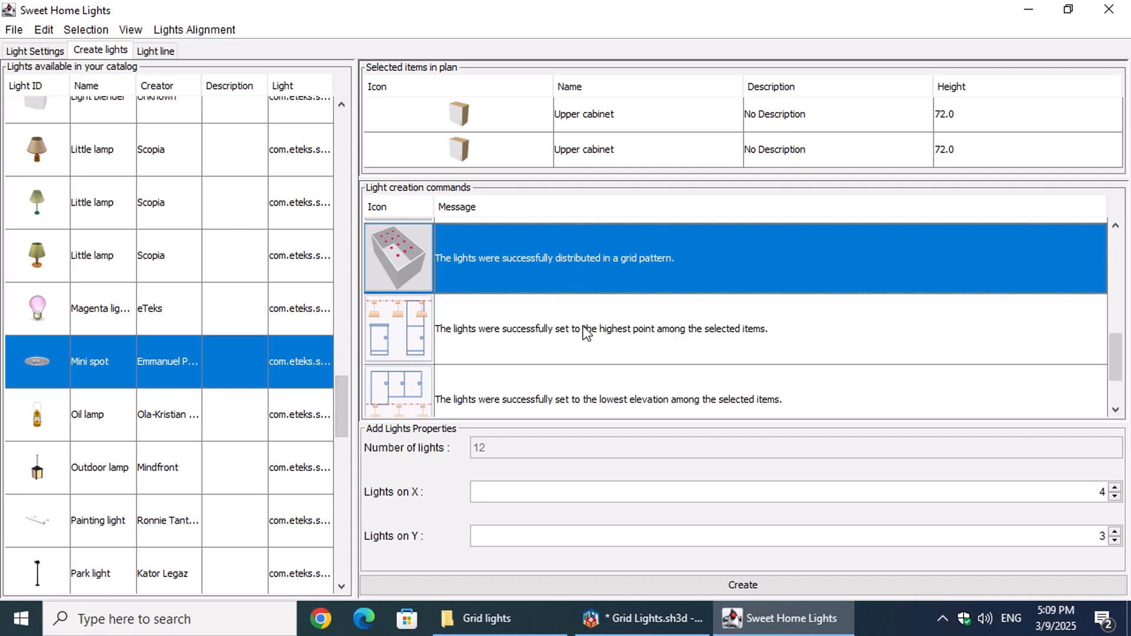
scroll(583, 327, down, 1)
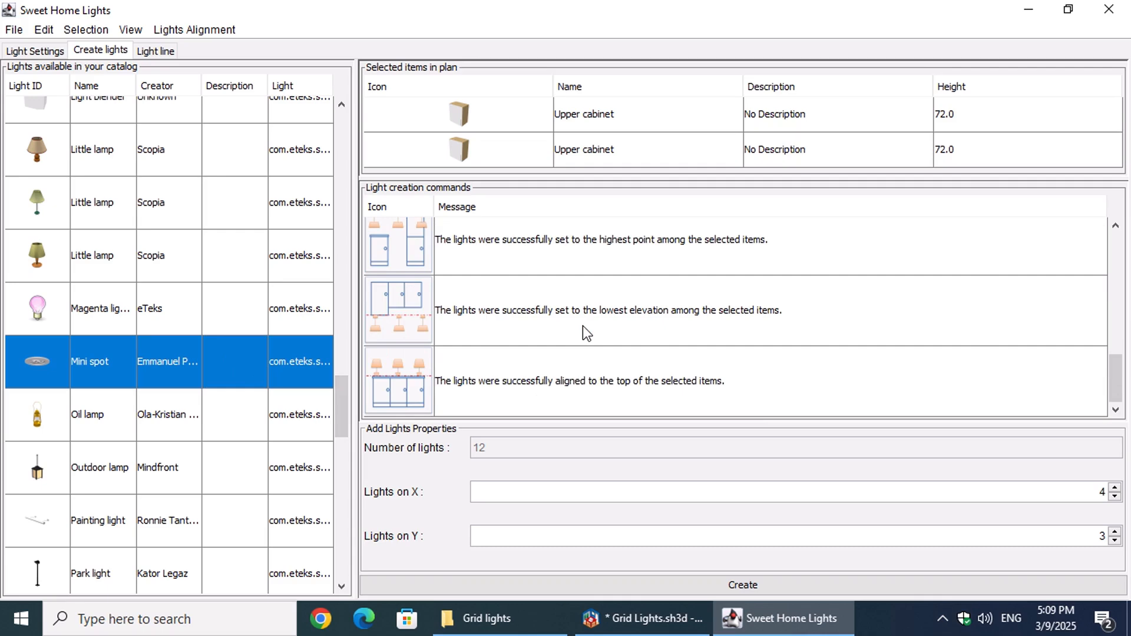
click(877, 333)
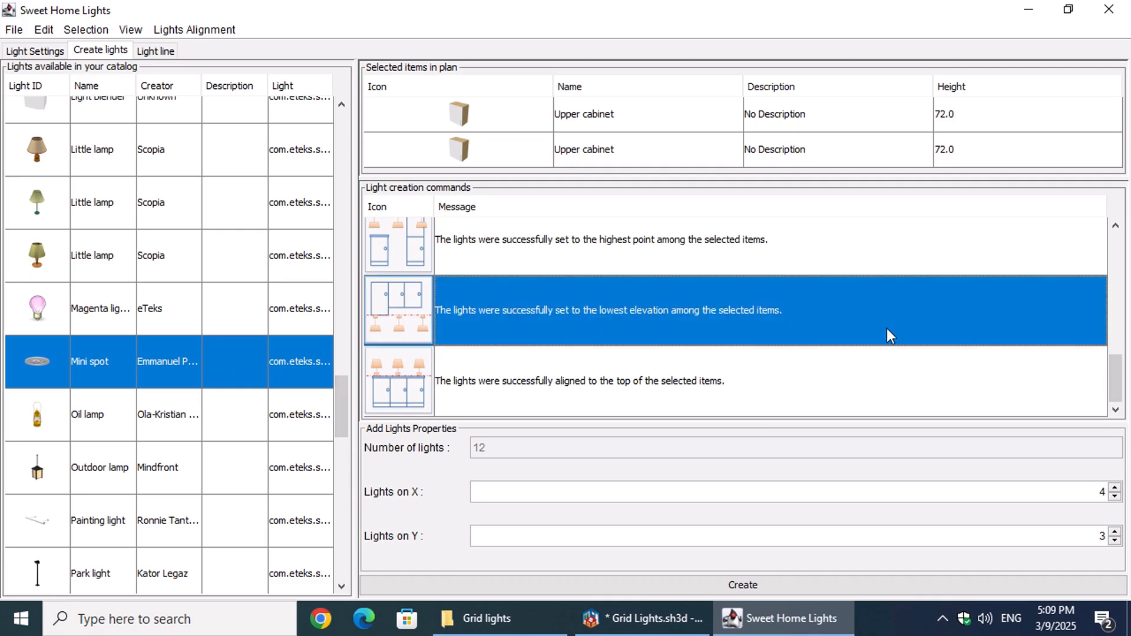
scroll(1113, 354, up, 1)
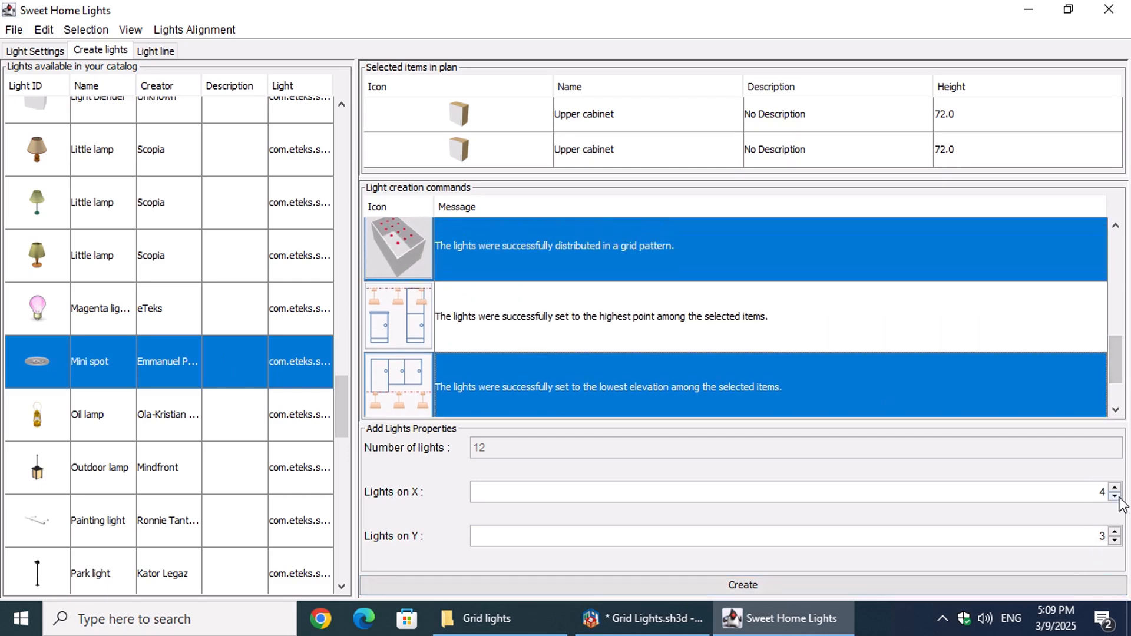
Step: Create the row of mini spots with 8 lights on X and 1 on Y
click(1094, 491)
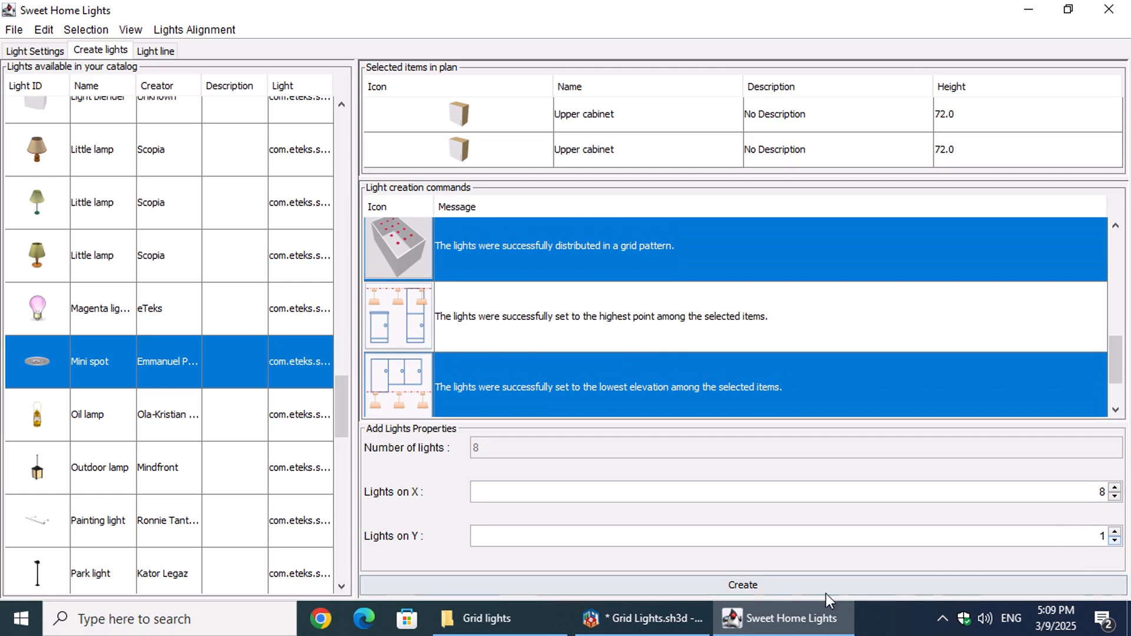
click(786, 589)
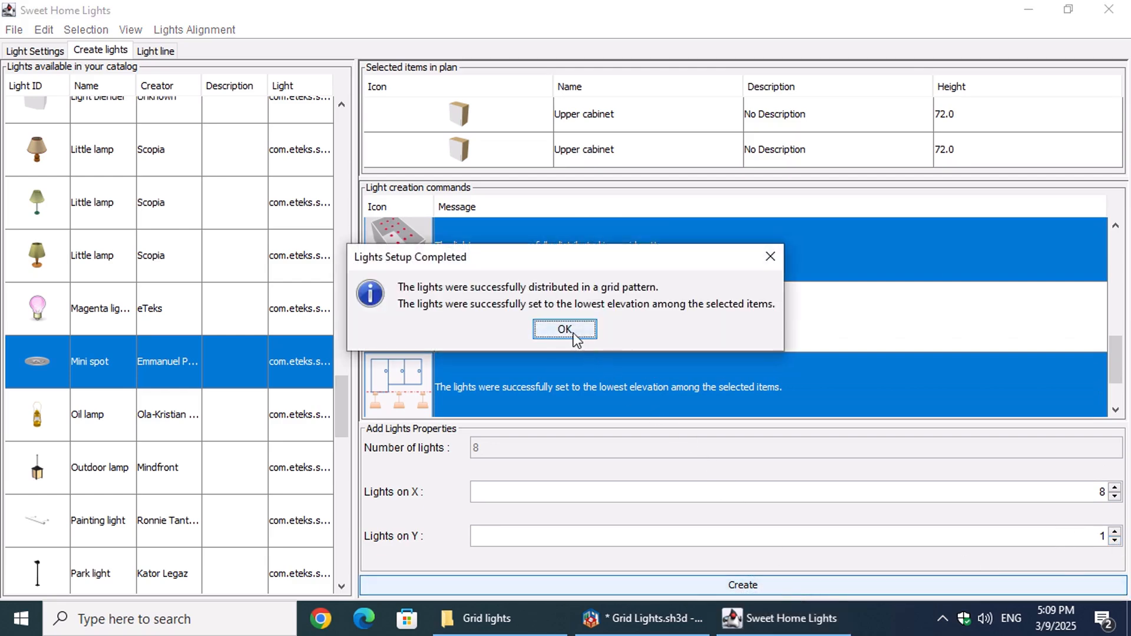
click(573, 331)
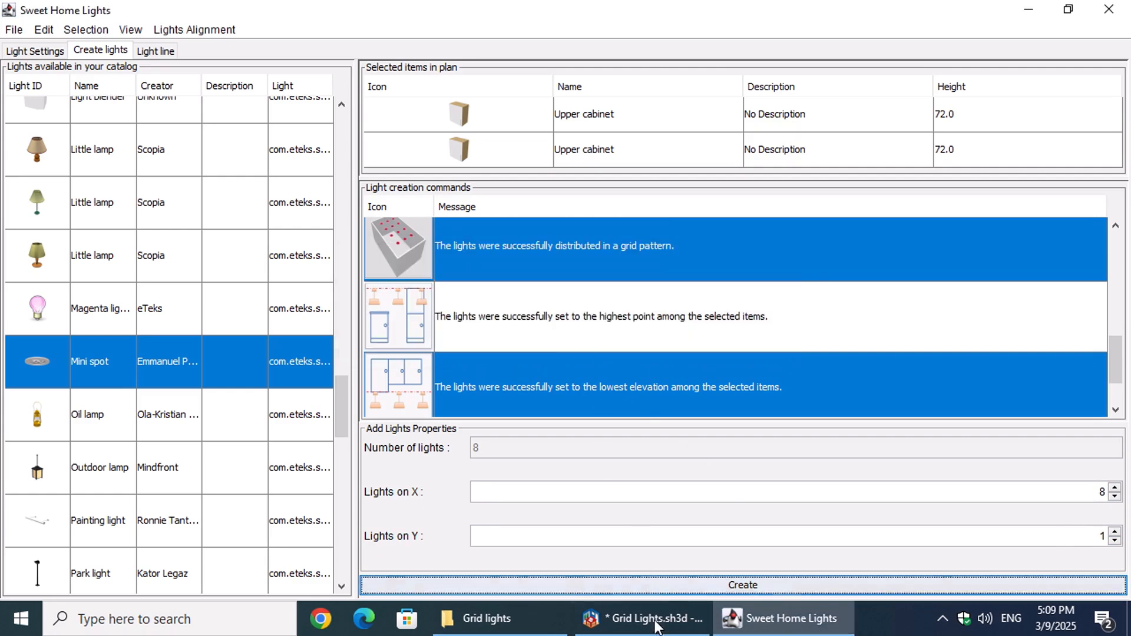
Step: Switch to Sweet Home 3D and examine the underside of the upper cabinets for the mini spots, moving the virtual visitor closer
click(652, 622)
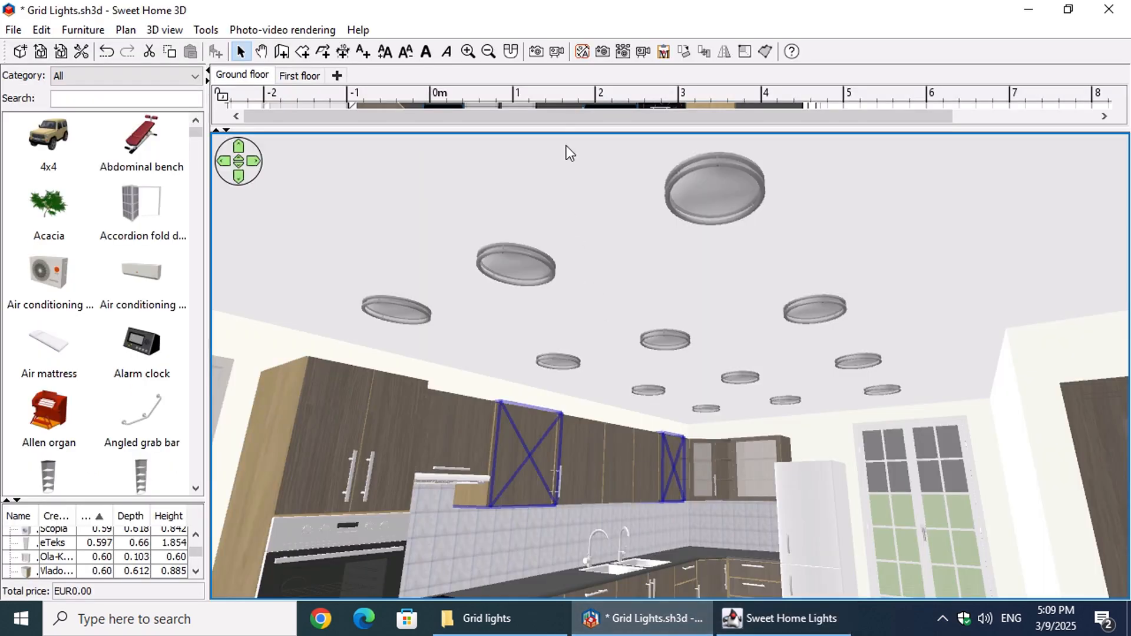
drag(564, 131, 564, 245)
scroll(1116, 115, up, 5)
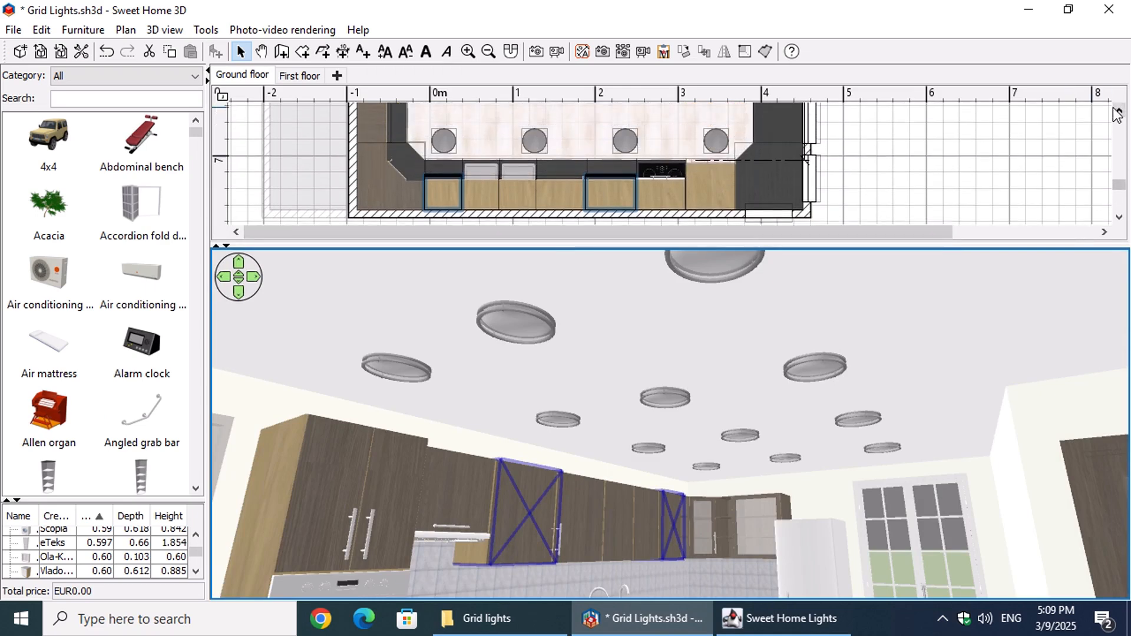
scroll(1116, 115, up, 3)
scroll(1113, 122, up, 2)
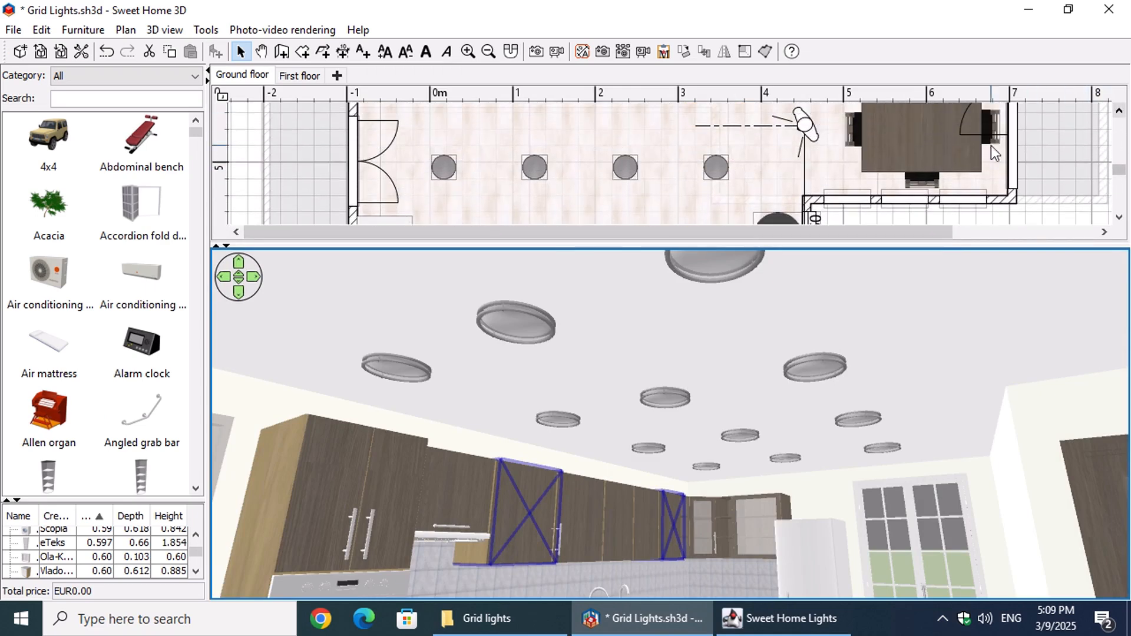
click(820, 126)
drag(815, 120, 816, 195)
click(553, 532)
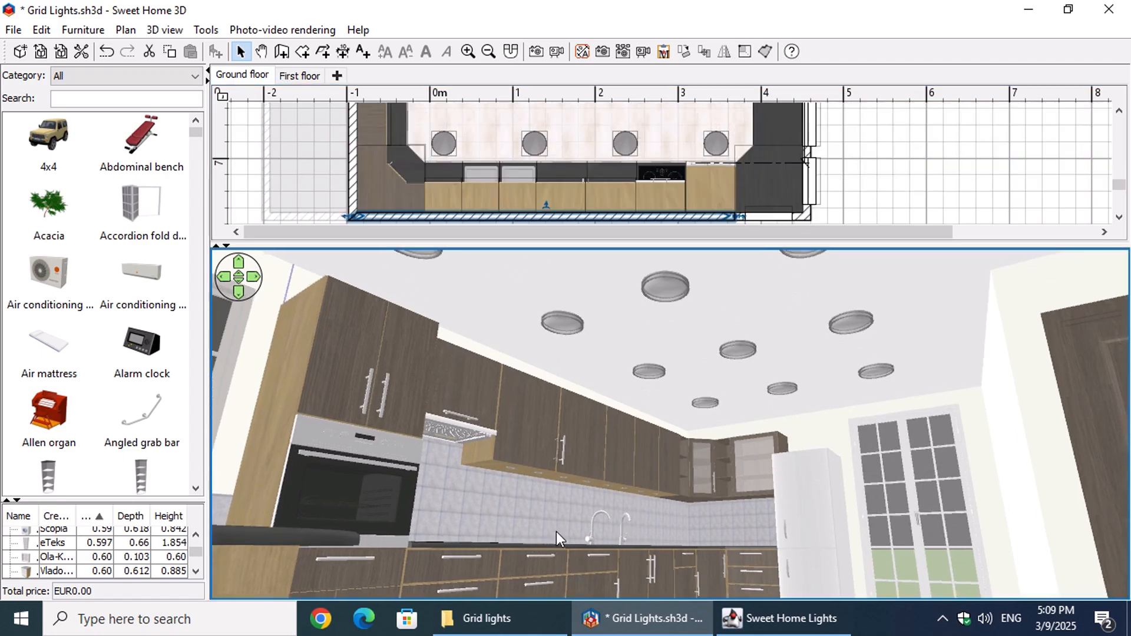
scroll(556, 531, up, 8)
mouse_move(570, 524)
mouse_down()
mouse_move(574, 475)
mouse_move(482, 454)
mouse_move(549, 450)
mouse_up()
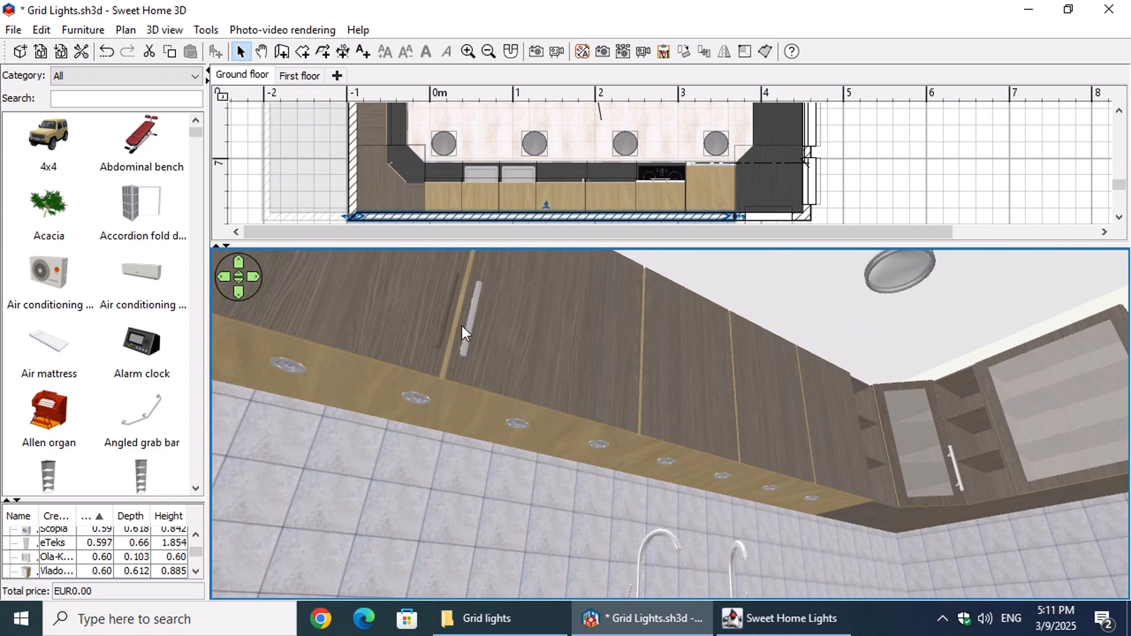
Step: Go to the dining area in the 3D view and select the dining table
right_click(465, 292)
mouse_move(545, 394)
click(824, 392)
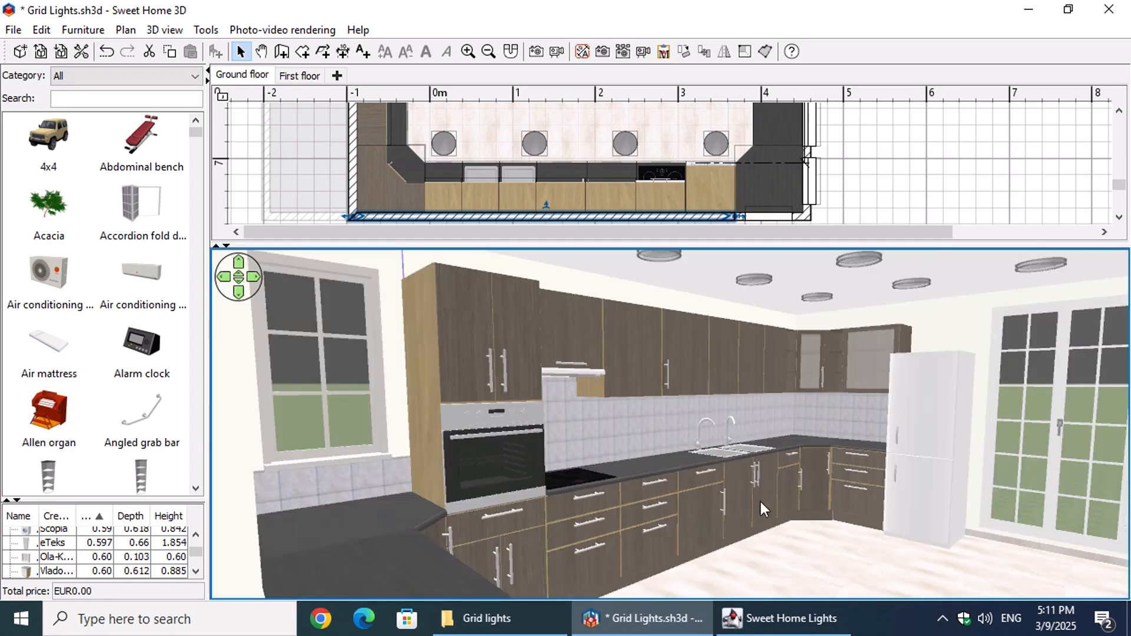
drag(787, 513, 298, 556)
drag(224, 567, 194, 570)
scroll(417, 439, up, 12)
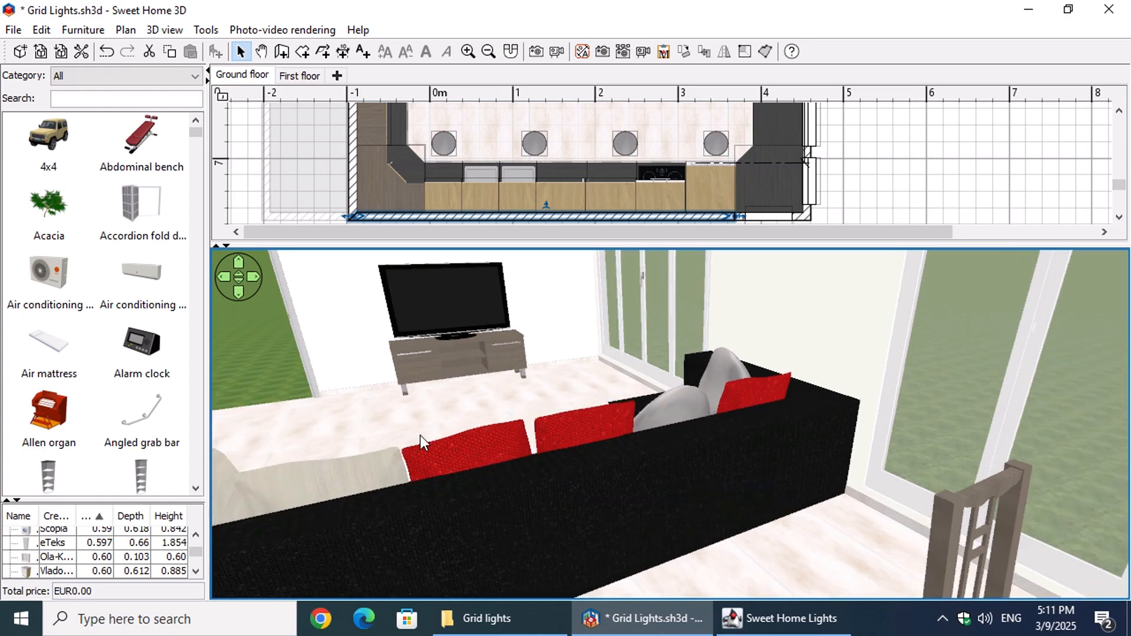
drag(578, 445, 737, 471)
click(695, 461)
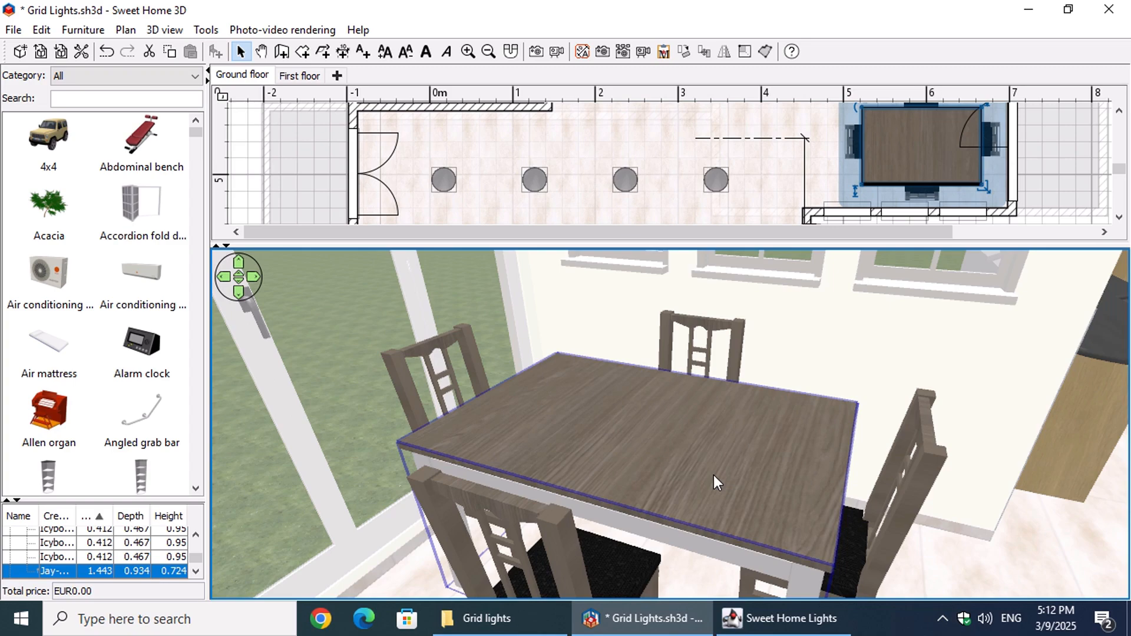
Step: Switch to Sweet Home Lights and choose the slender Candle on a stand from the light catalog
click(792, 618)
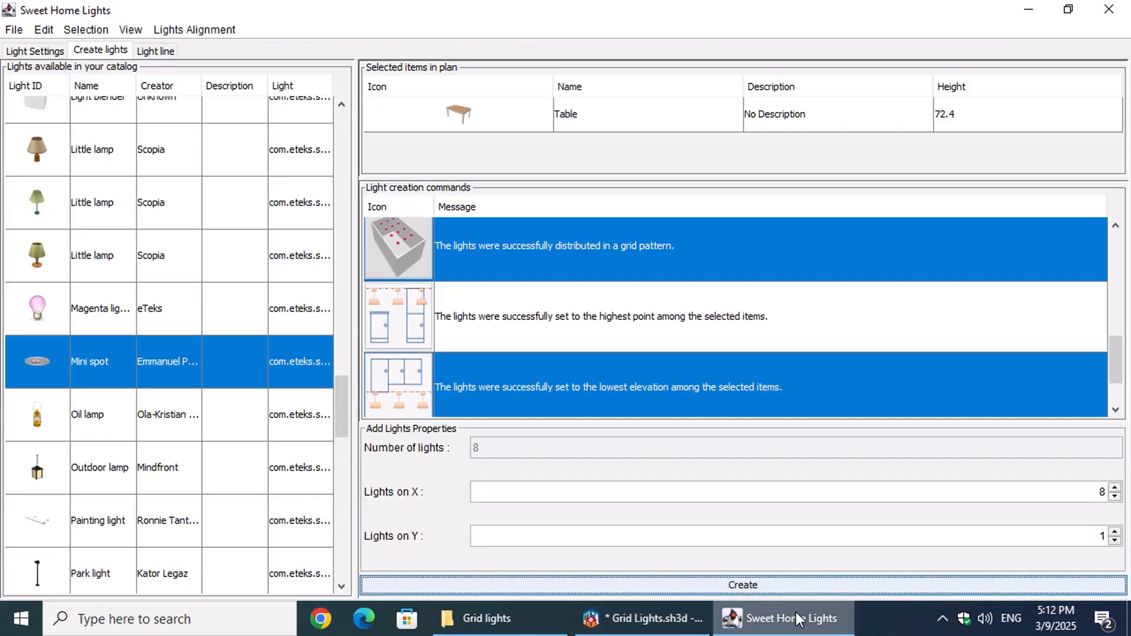
drag(346, 408, 330, 132)
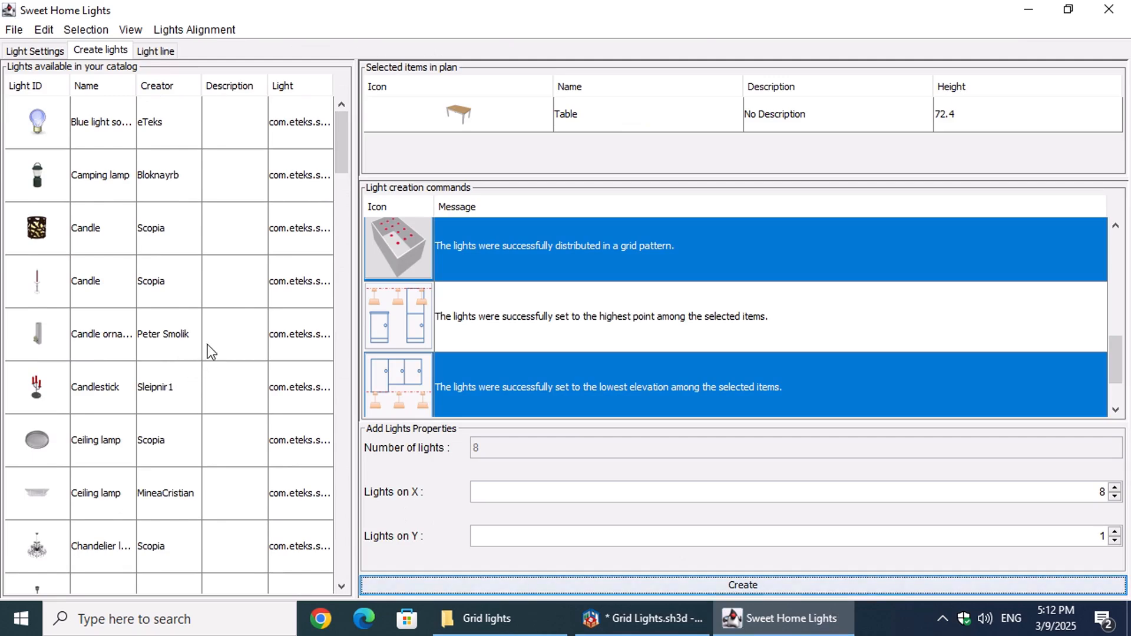
click(189, 280)
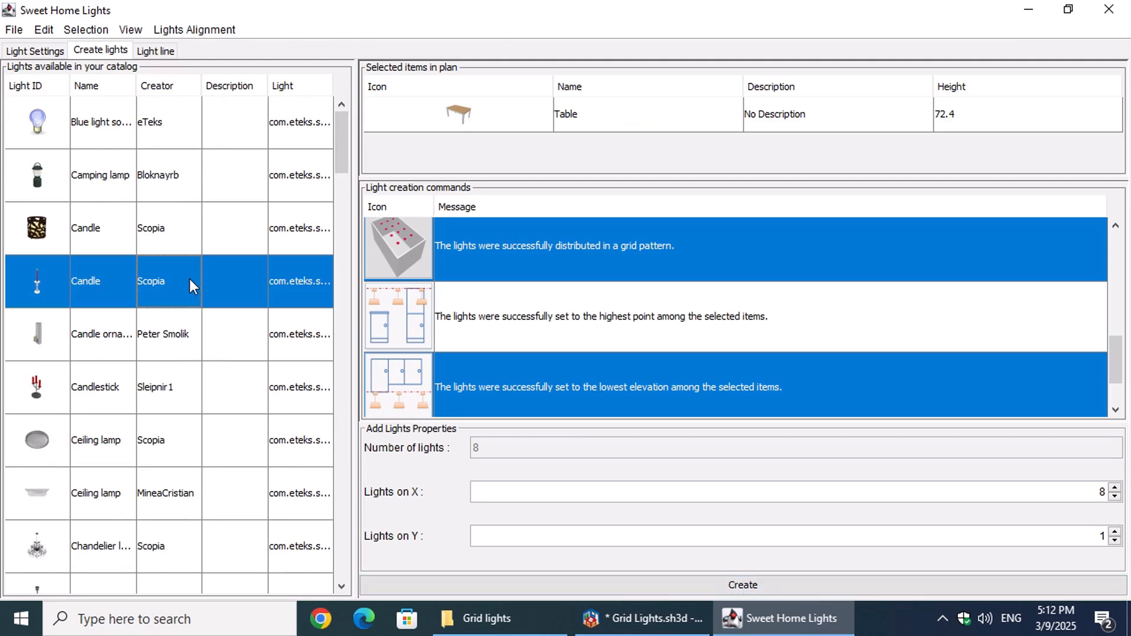
Step: Create candles on the table with 3 on X and 1 on Y, distributed in a grid and aligned to the table's top
click(722, 246)
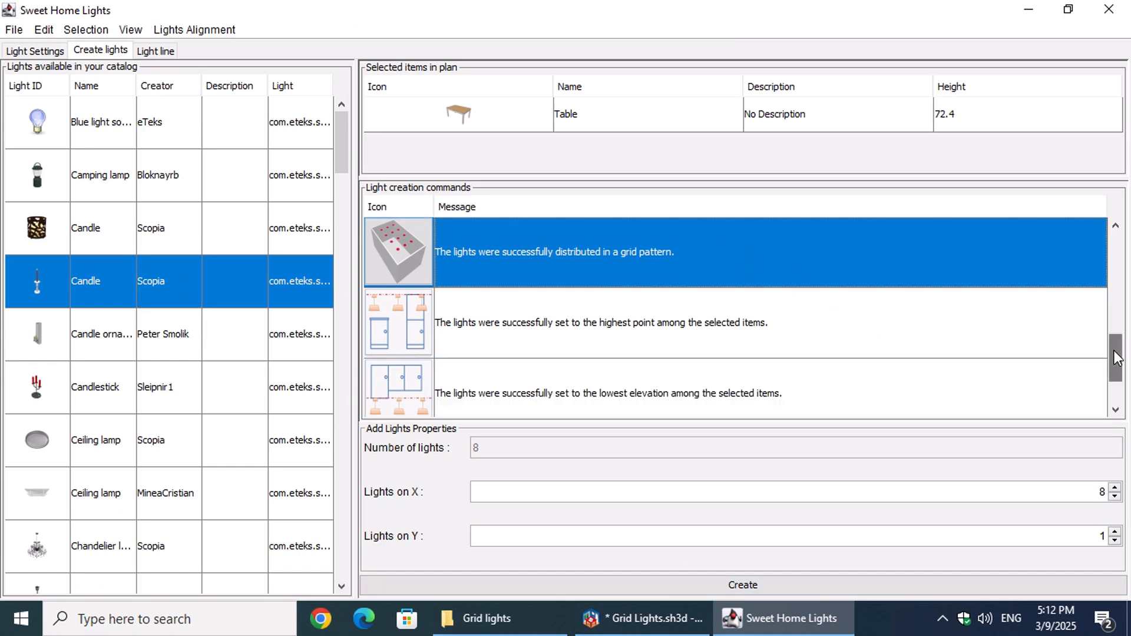
scroll(1116, 377, down, 2)
drag(1116, 377, 1117, 388)
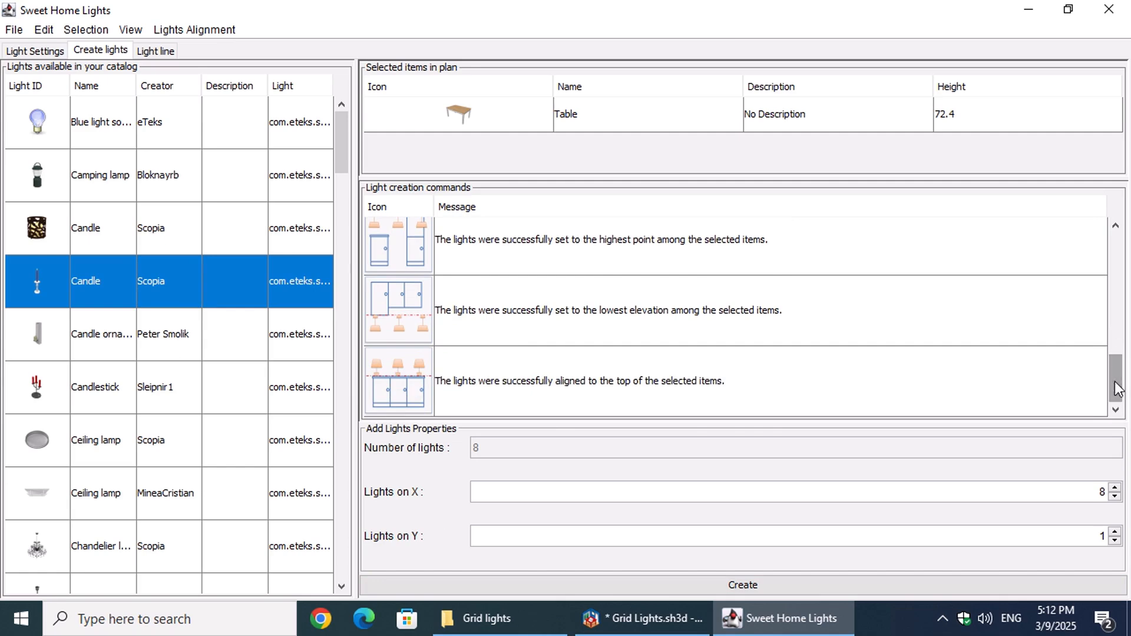
ctrl+click(705, 384)
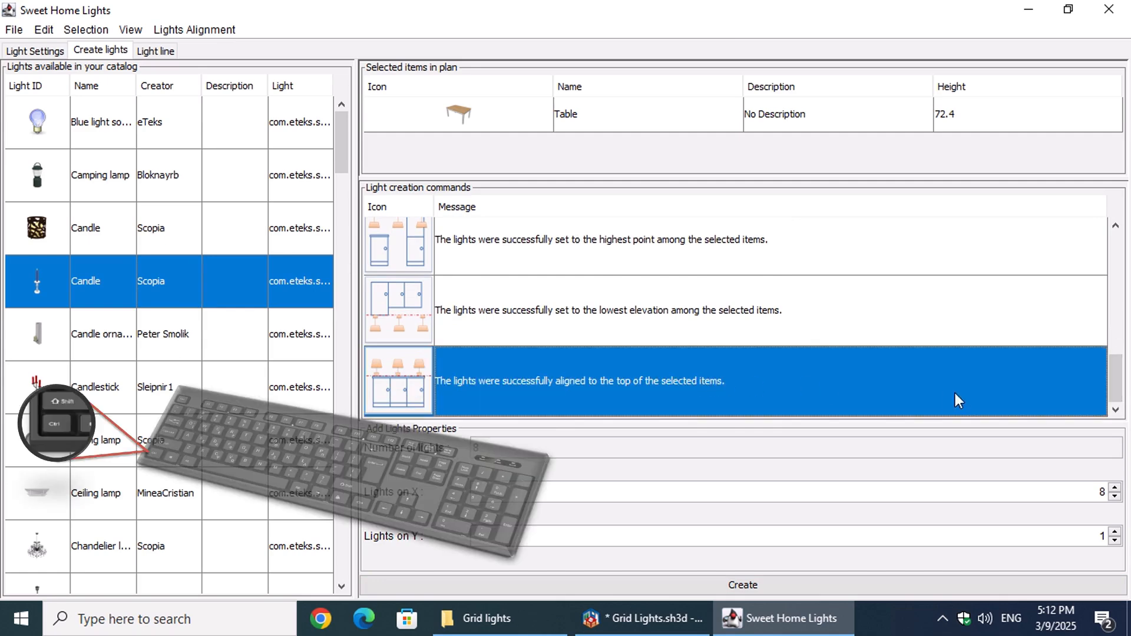
click(1115, 497)
click(1115, 496)
click(1115, 496)
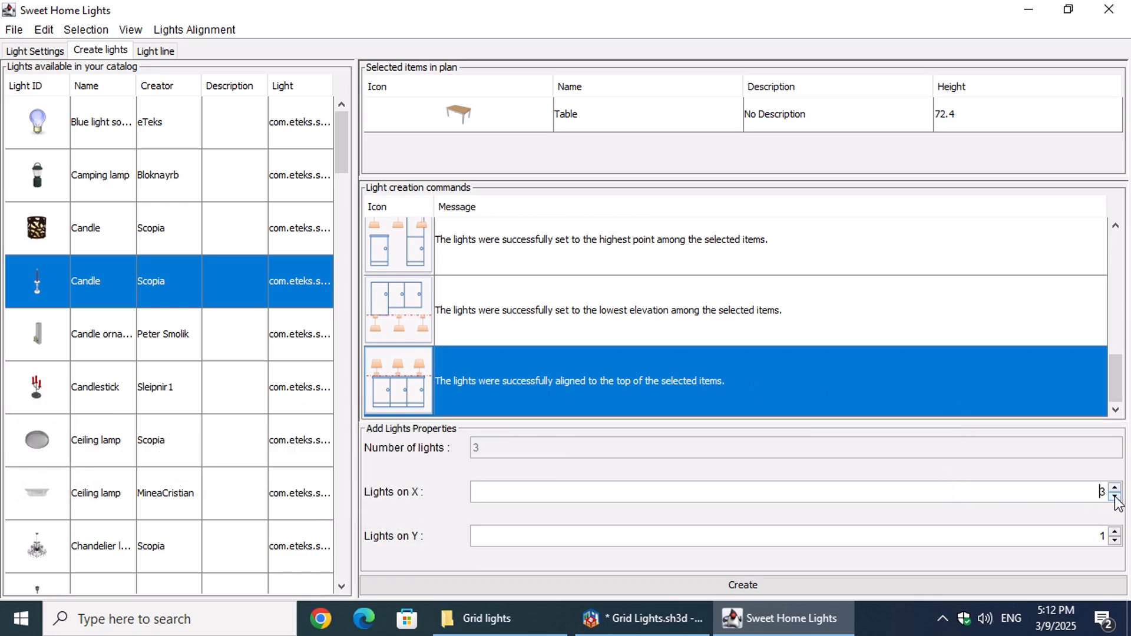
click(776, 585)
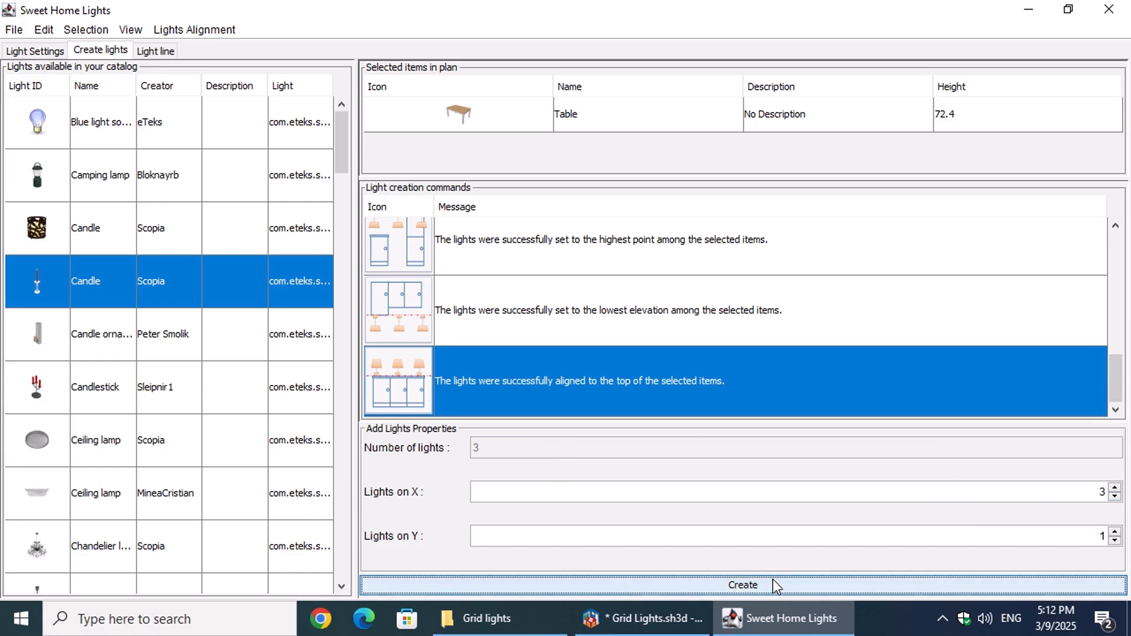
Step: Switch to Sweet Home 3D, examine the candles on the dining table and undo the accidental move of the table
click(565, 329)
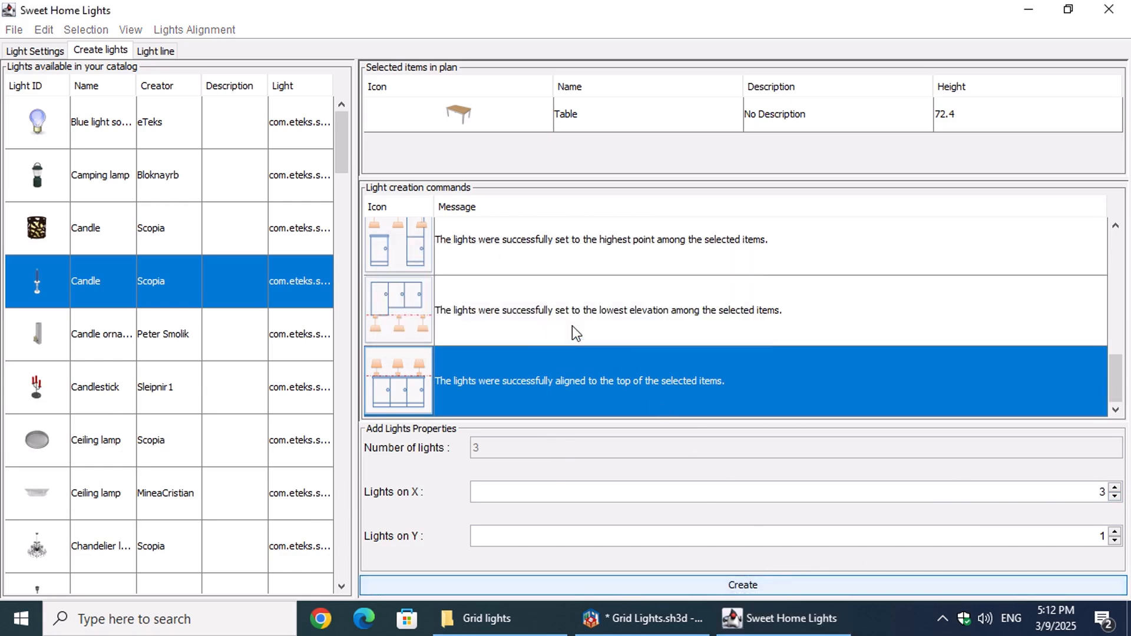
mouse_move(668, 631)
click(647, 533)
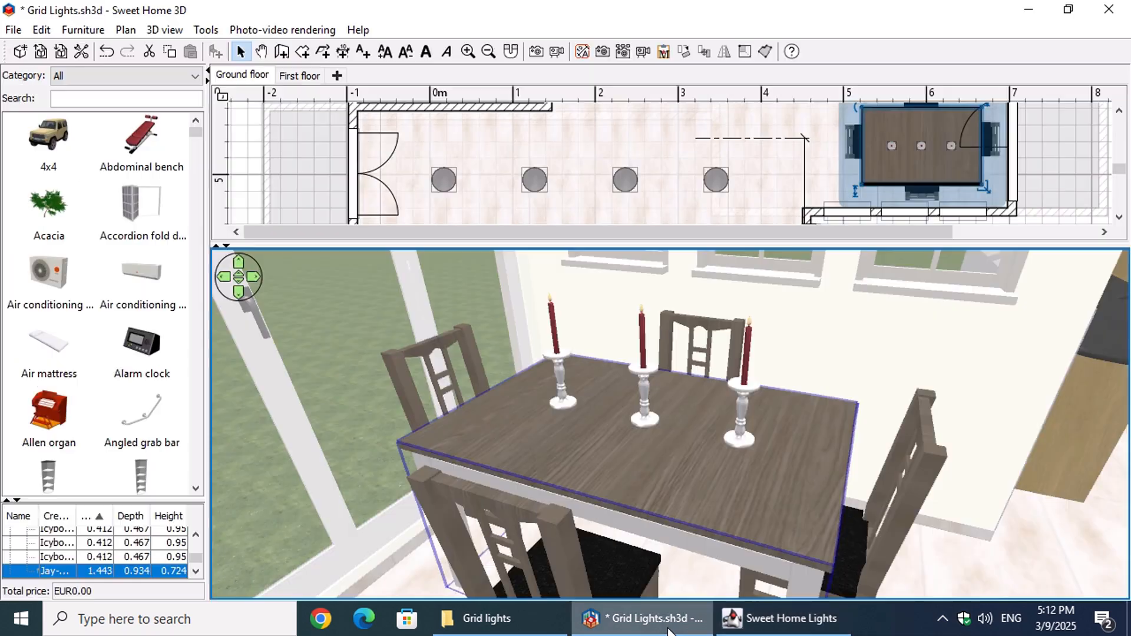
drag(649, 533, 681, 528)
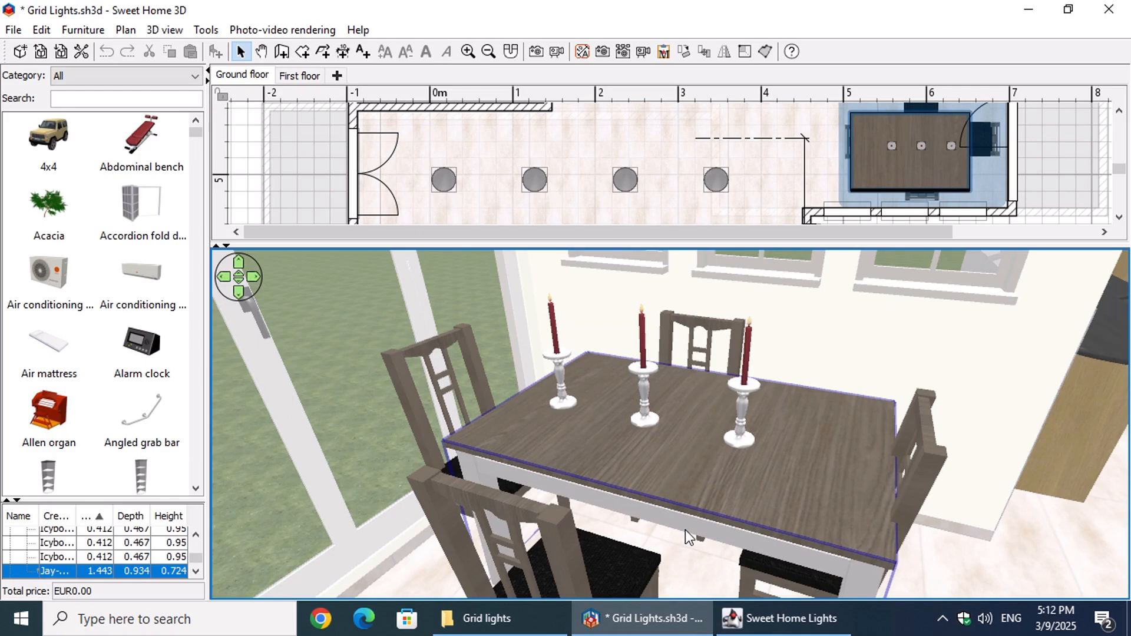
key(ctrl+z)
drag(927, 539, 928, 507)
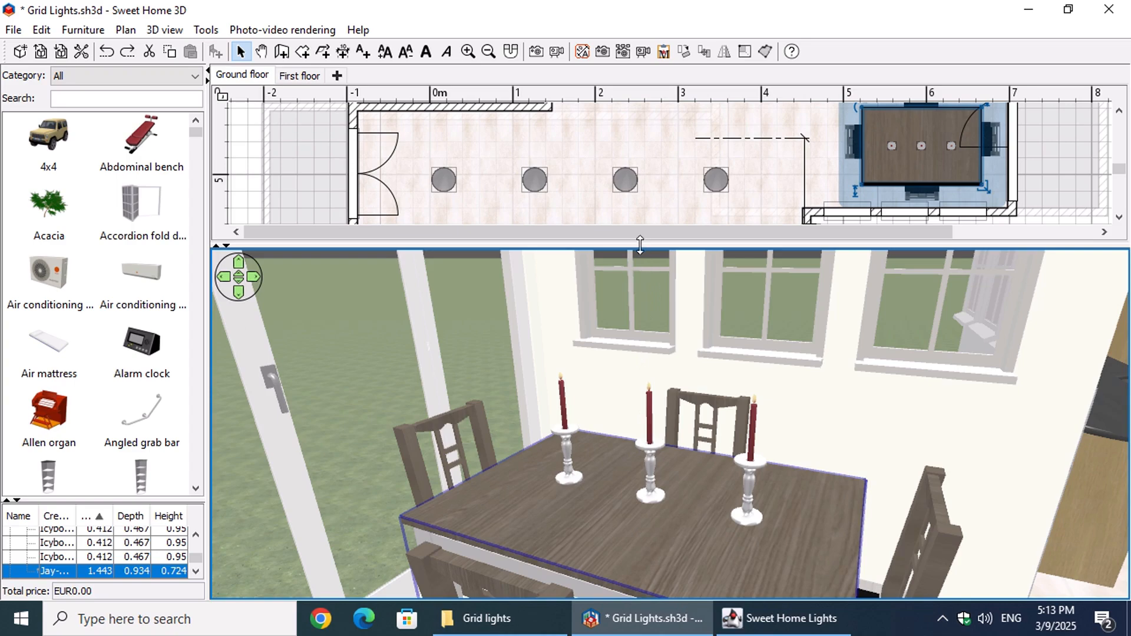
Step: Enlarge the ground floor plan and select both the wall beside the 11.75 m² terrace and the wall behind the TV unit
drag(637, 243, 1012, 554)
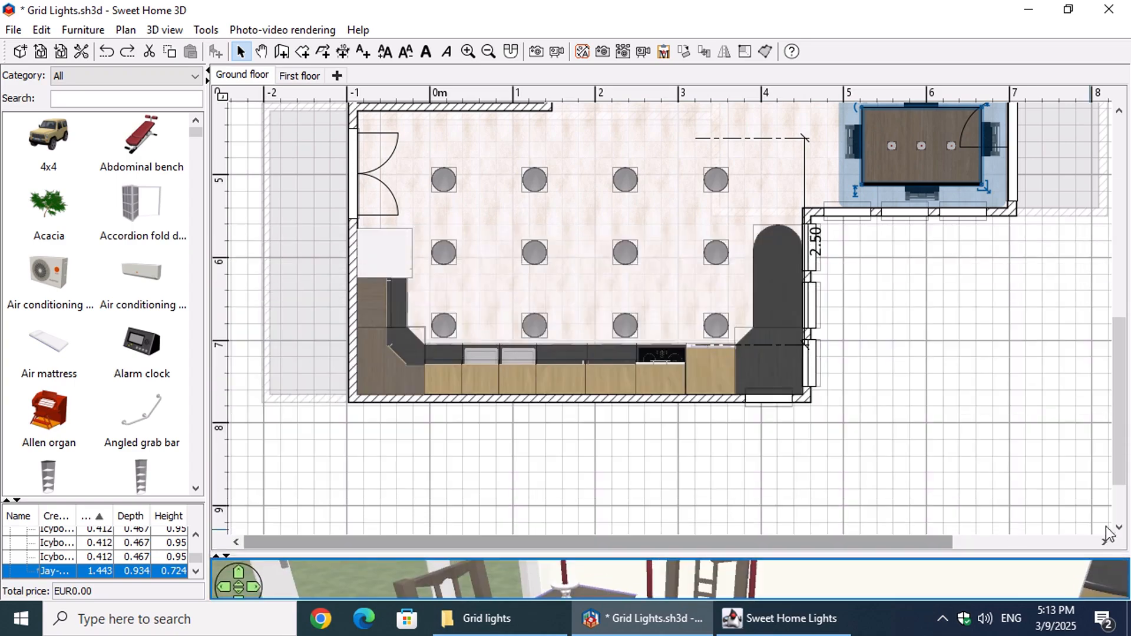
drag(1123, 426, 1117, 227)
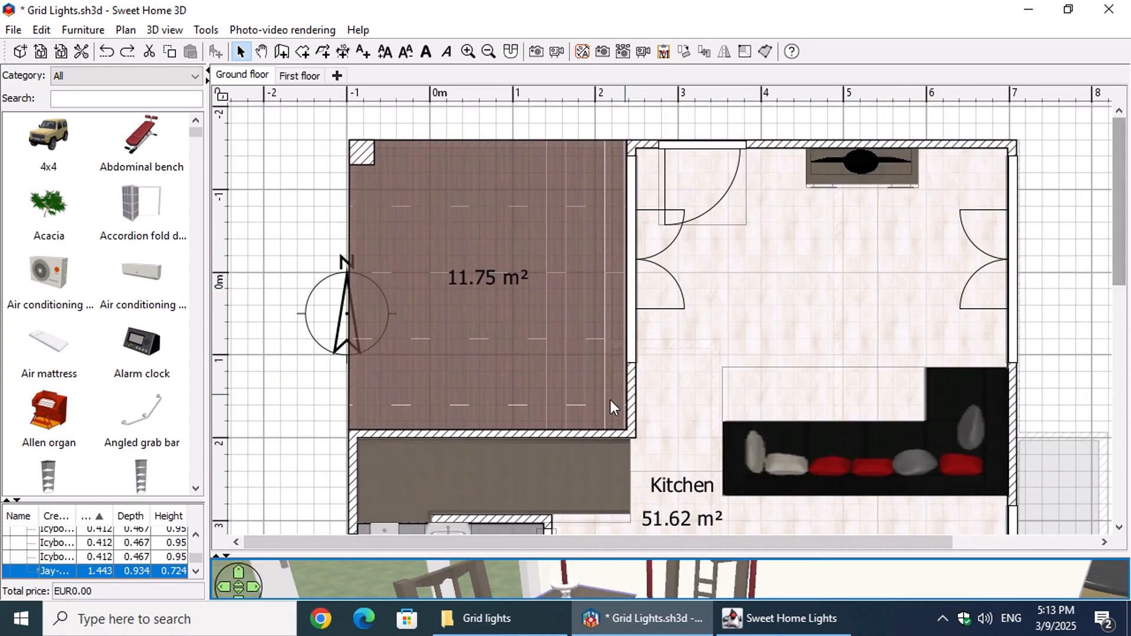
click(631, 386)
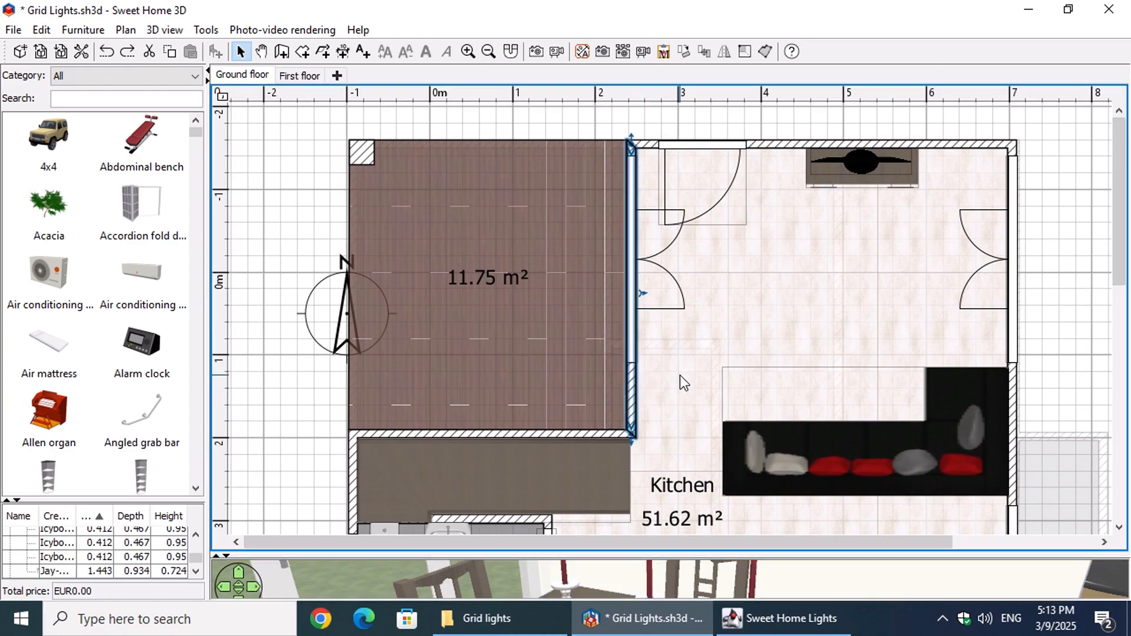
shift+click(968, 144)
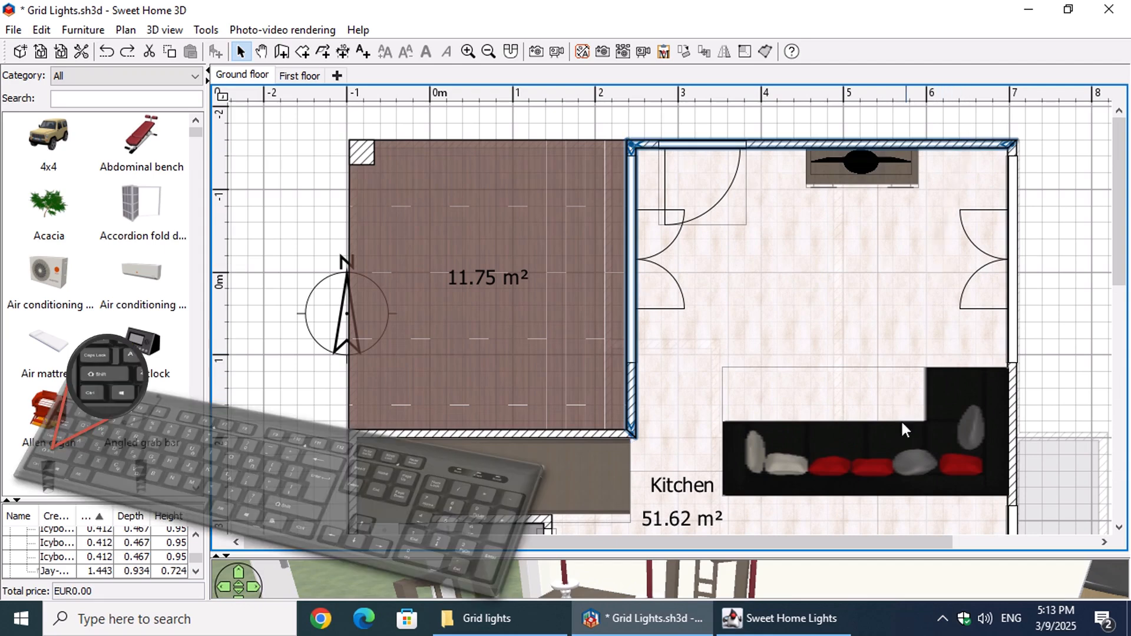
Step: Switch to Sweet Home Lights and choose the first Hanging light in the light catalog
click(783, 619)
drag(341, 147, 346, 286)
click(193, 320)
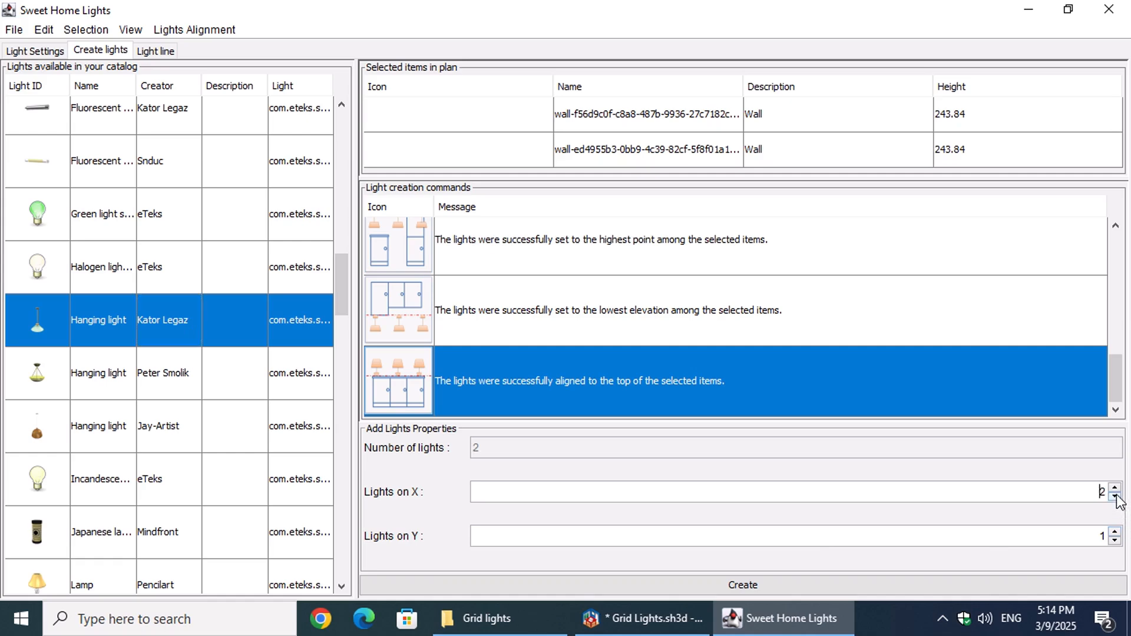
Step: Create hanging lights with 2 on X and 1 on Y, distributed in a grid at the highest point of the selected walls
drag(1114, 387, 1117, 359)
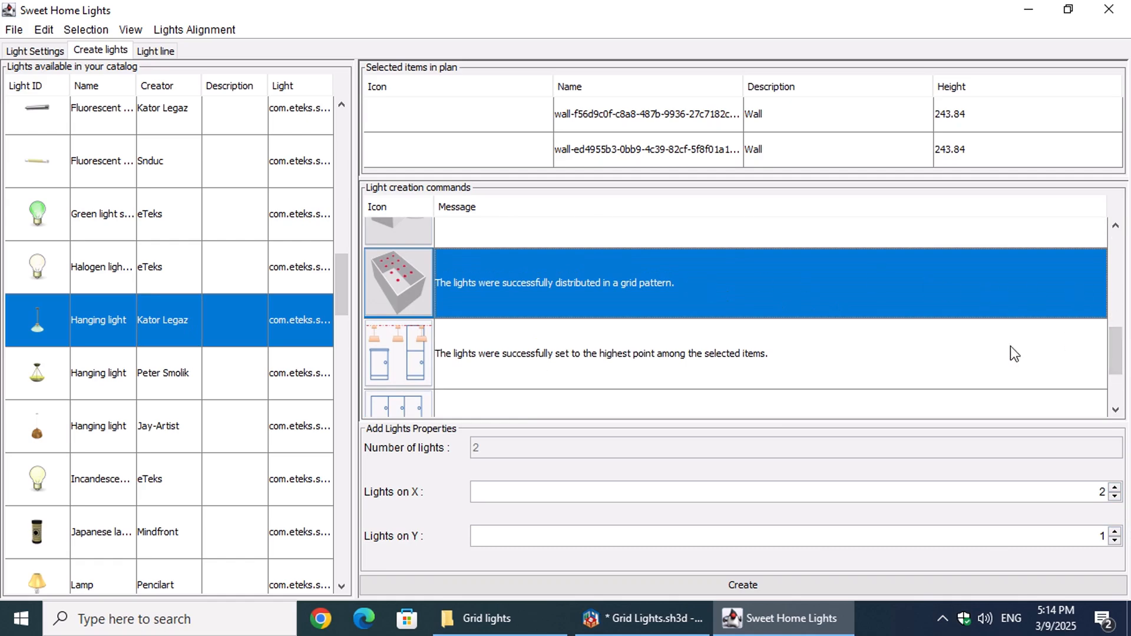
ctrl+click(780, 373)
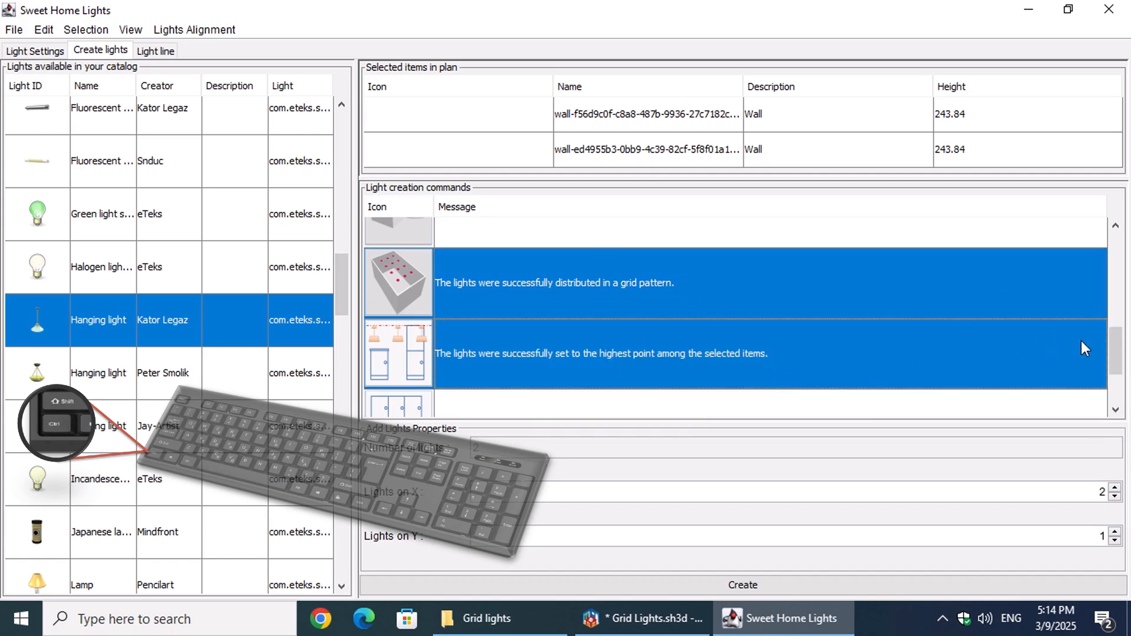
mouse_move(1118, 348)
mouse_down()
mouse_move(1116, 380)
mouse_move(1113, 343)
mouse_up()
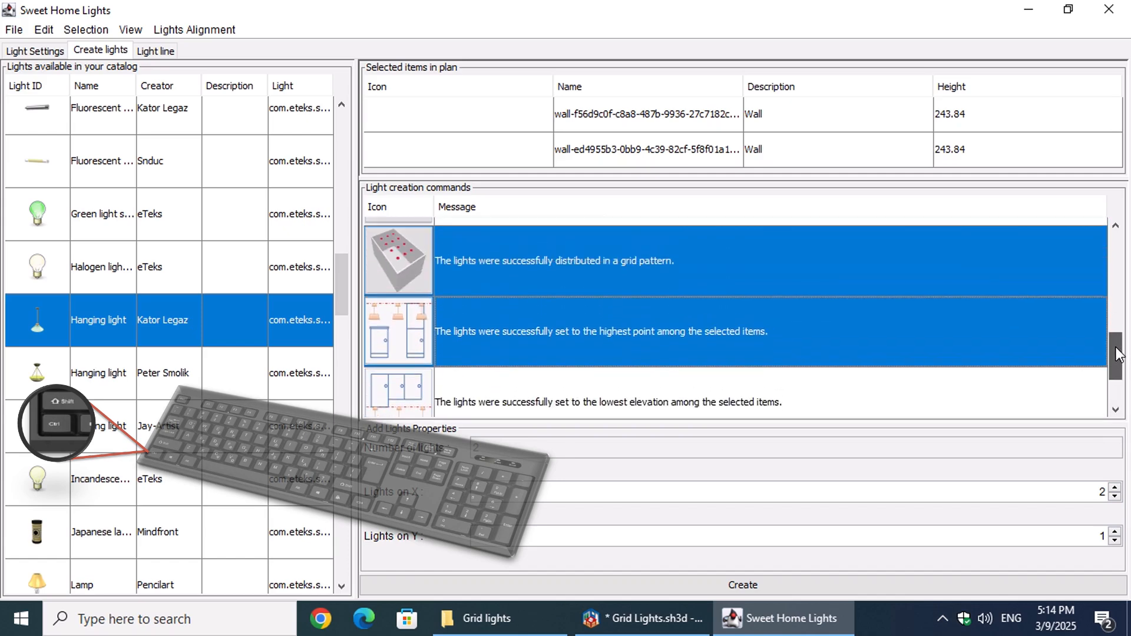
click(1114, 488)
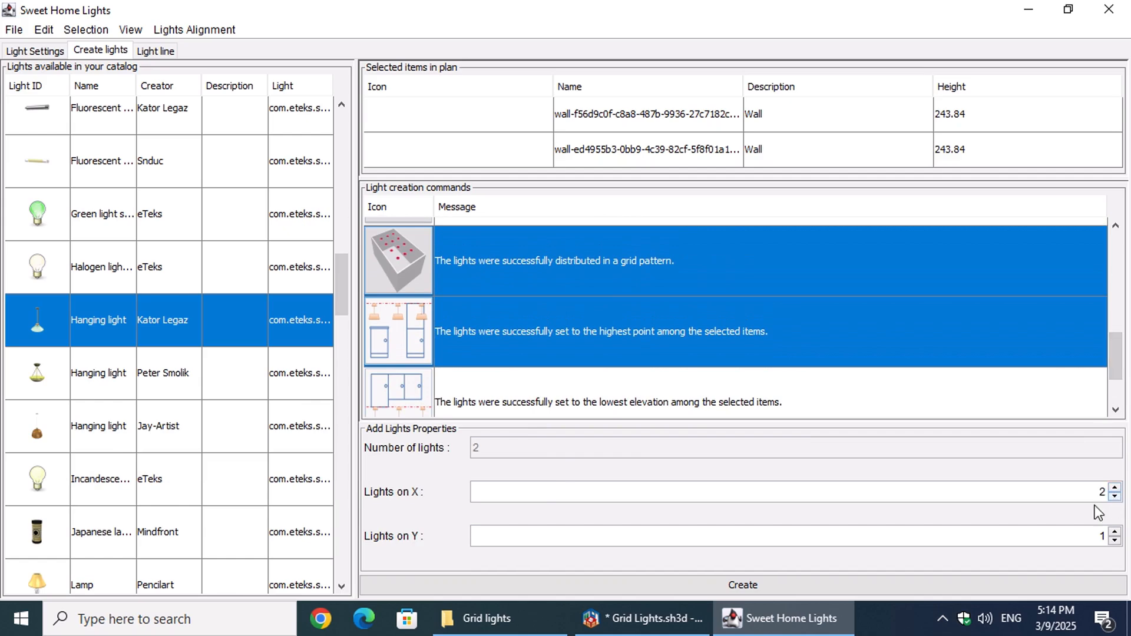
click(787, 589)
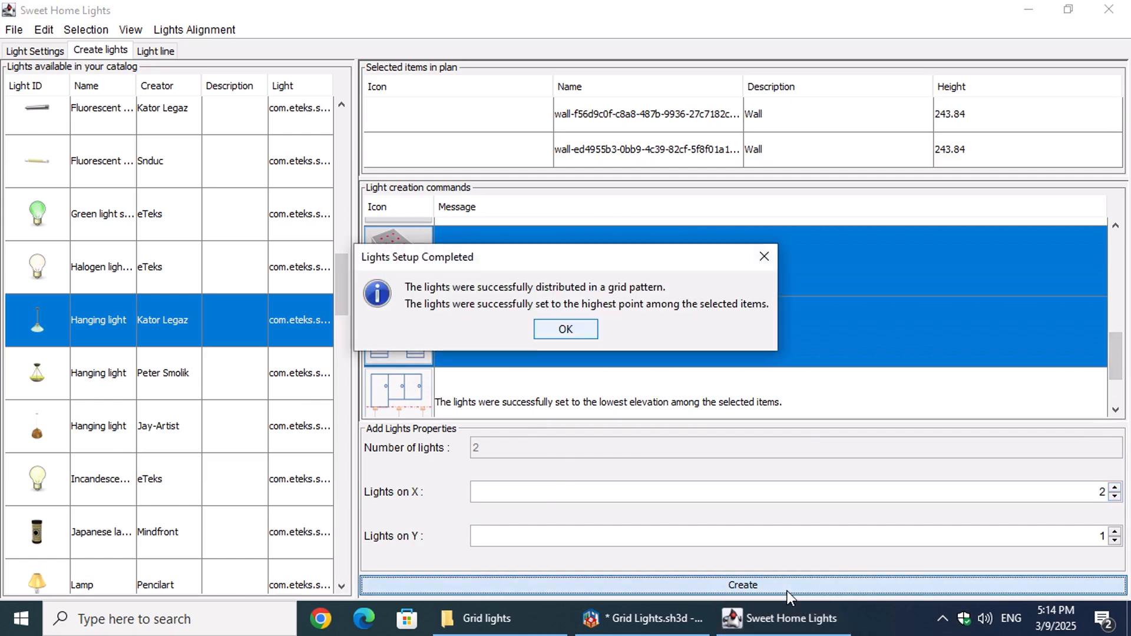
click(576, 337)
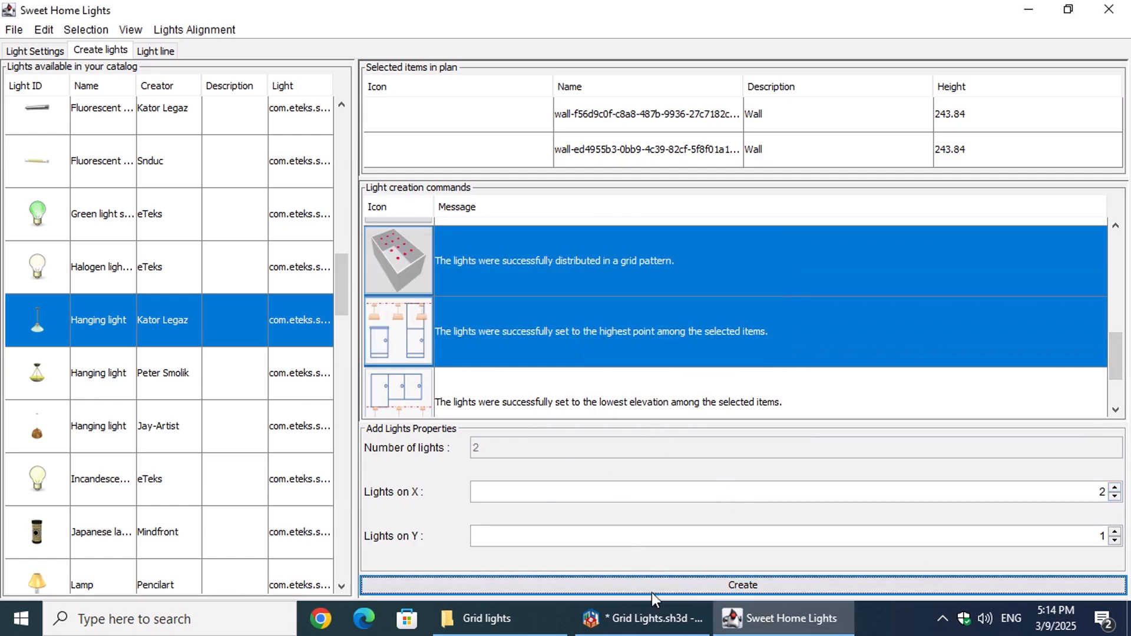
Step: Switch to Sweet Home 3D and examine the hanging lights in the living area in the plan and the 3D view
click(642, 619)
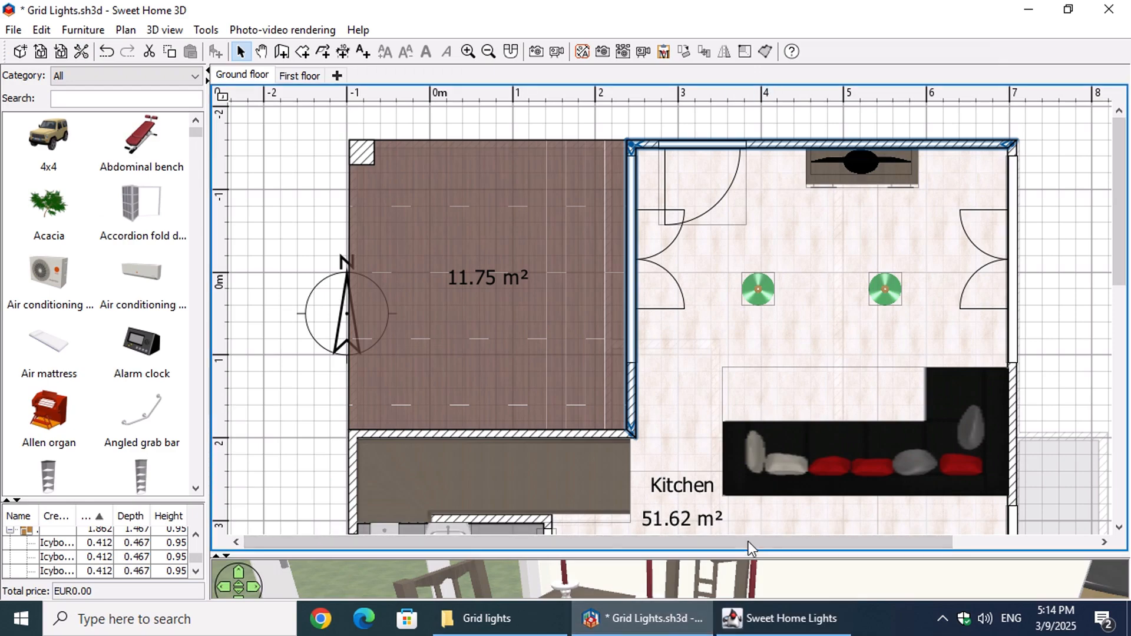
drag(760, 553, 768, 120)
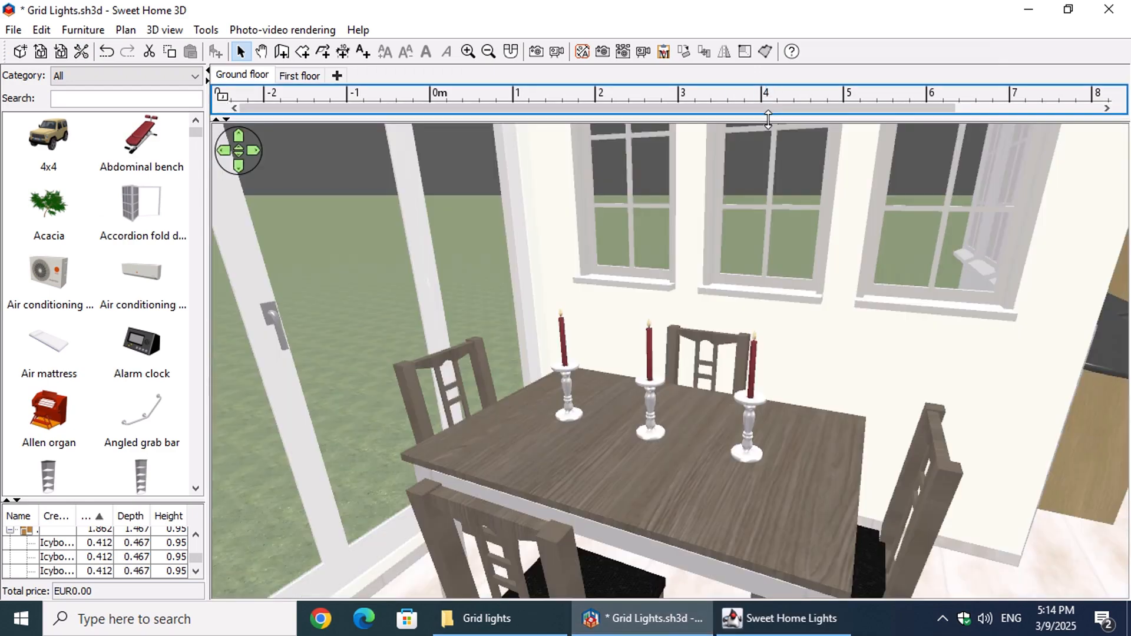
drag(927, 412, 388, 357)
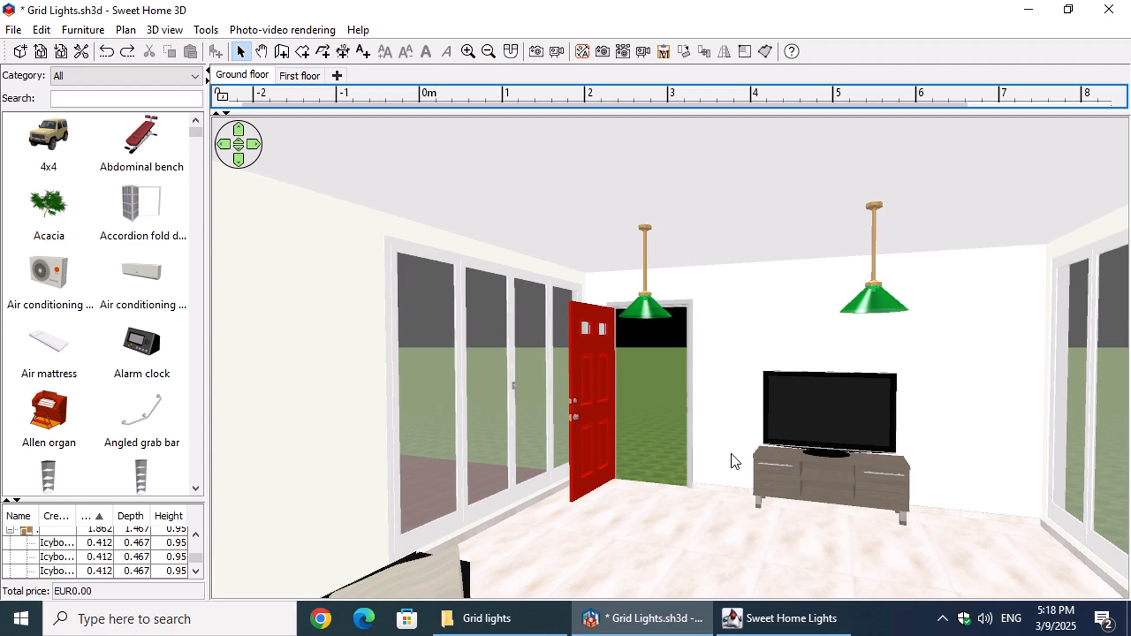
Step: Enlarge the ground floor plan and select the 2.52 m² toilet room
drag(637, 114, 647, 596)
scroll(584, 377, down, 5)
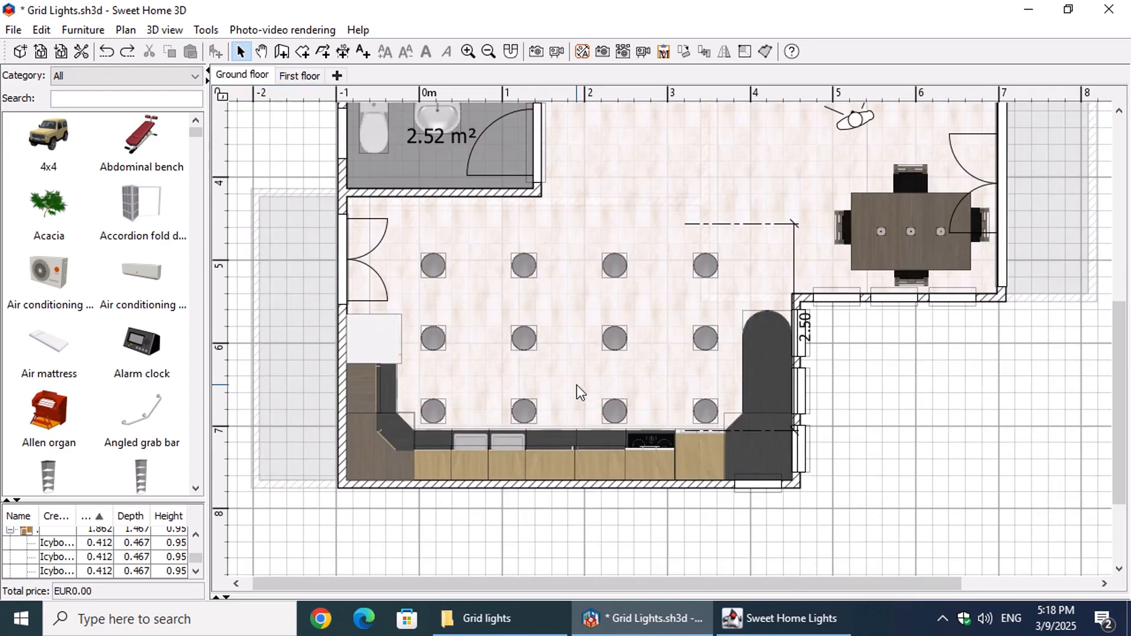
scroll(577, 383, up, 2)
click(418, 313)
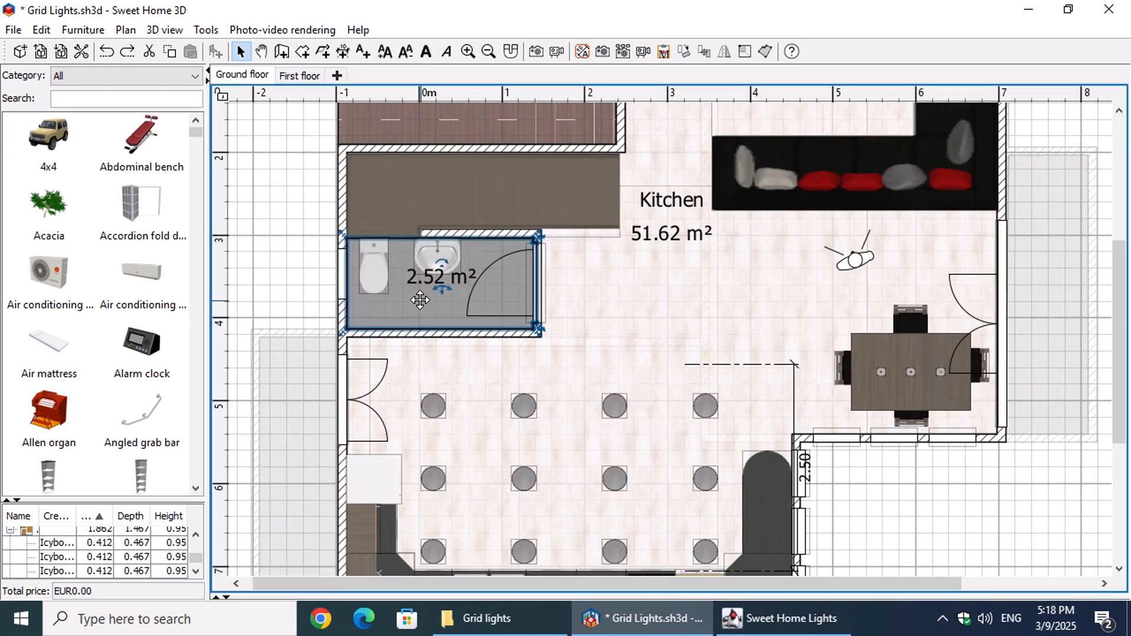
Step: Switch to Sweet Home Lights and choose the Mini spot in the light catalog
click(779, 618)
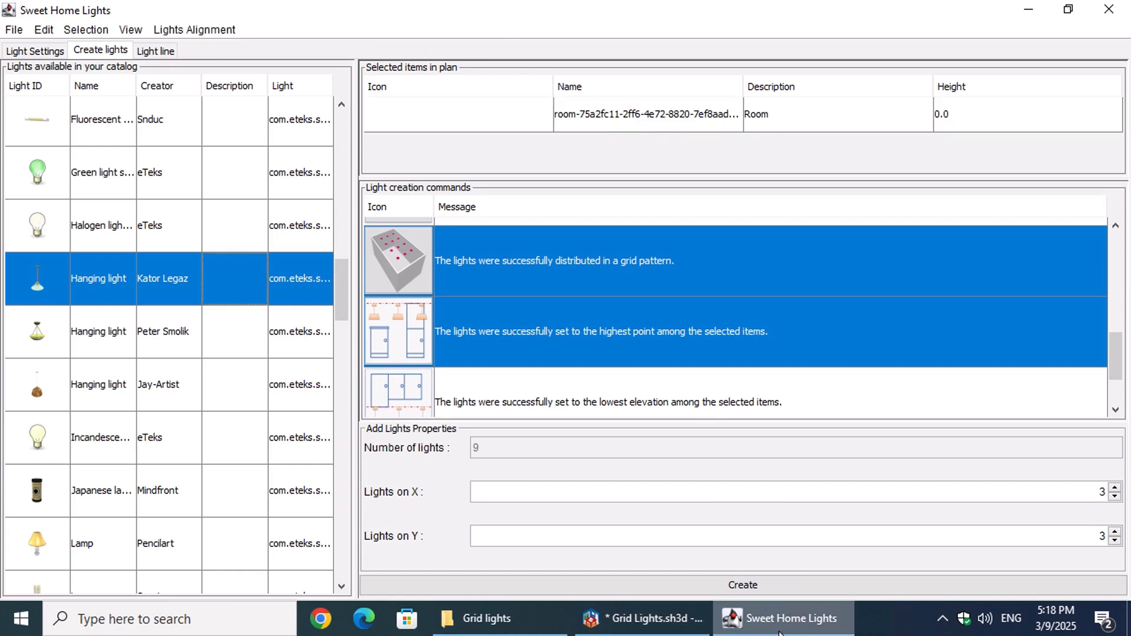
drag(333, 284, 208, 386)
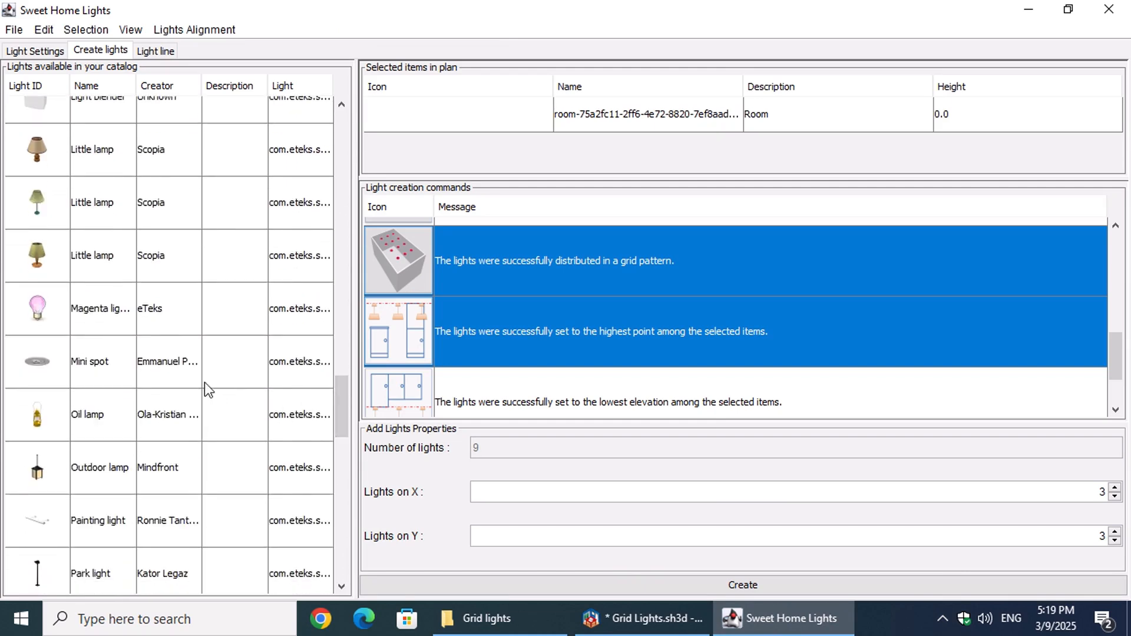
click(250, 376)
Step: Create mini spots in the room with 3 on X and 3 on Y, distributed in a grid at the room's highest point
click(574, 278)
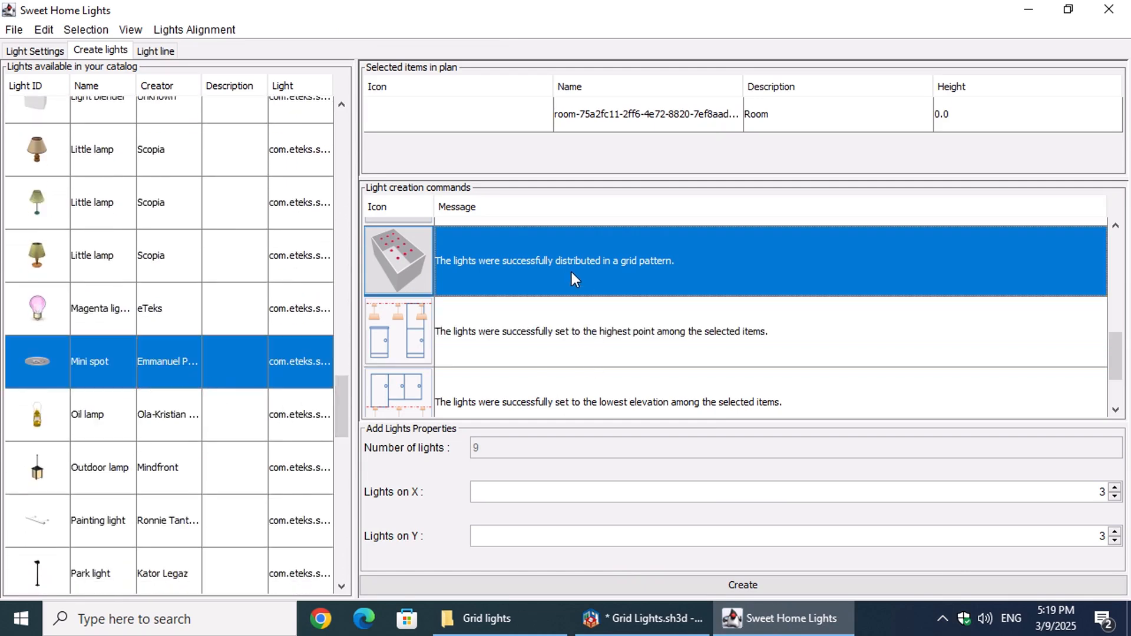
ctrl+click(600, 340)
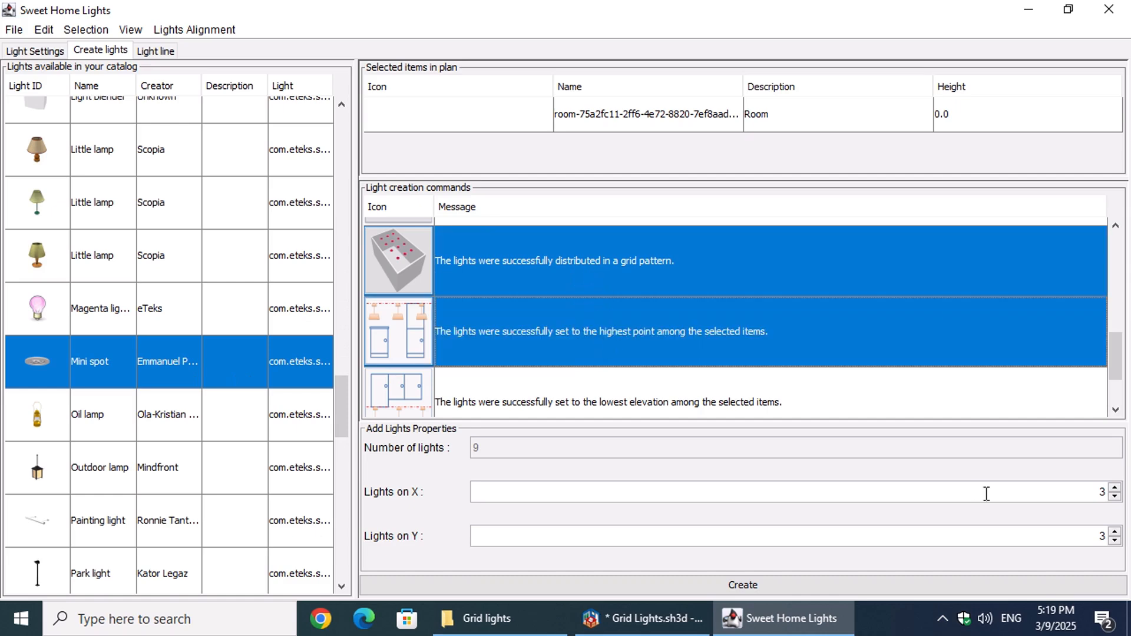
click(1103, 498)
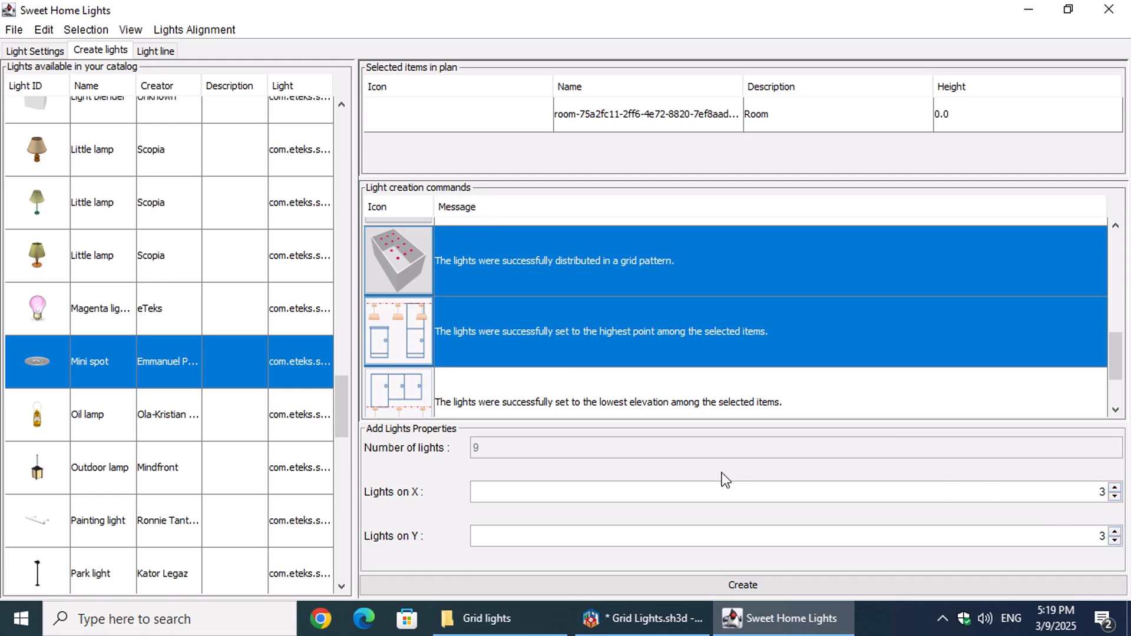
click(697, 585)
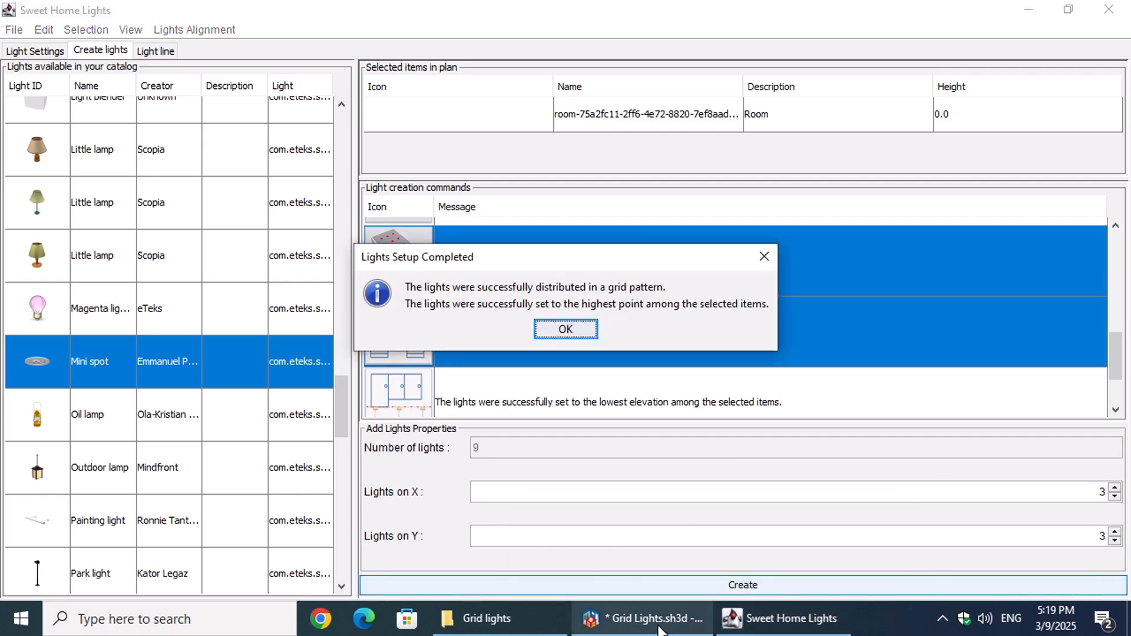
click(583, 335)
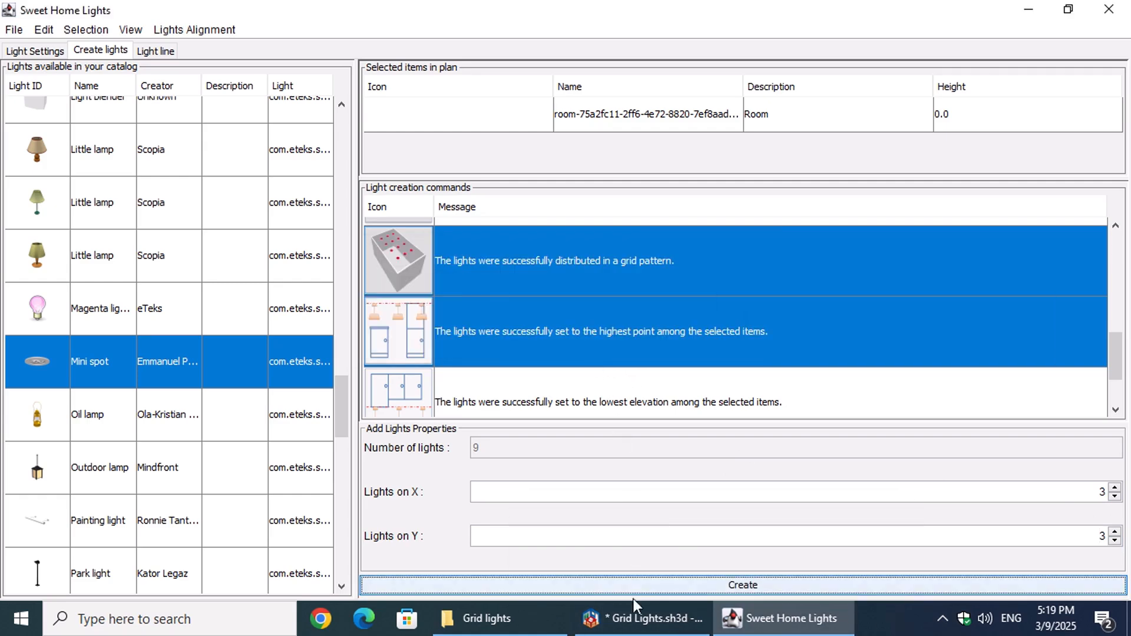
Step: Switch to Sweet Home 3D and examine the mini spot grid in the toilet room on the plan
click(641, 617)
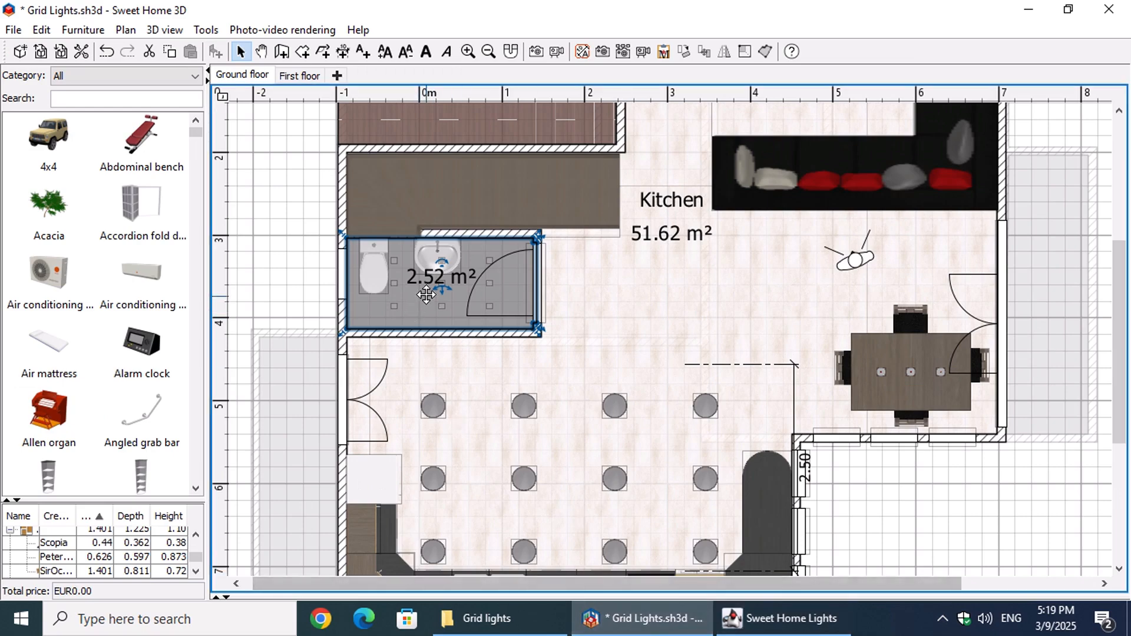
ctrl+scroll(427, 287, up, 2)
ctrl+scroll(425, 287, down, 3)
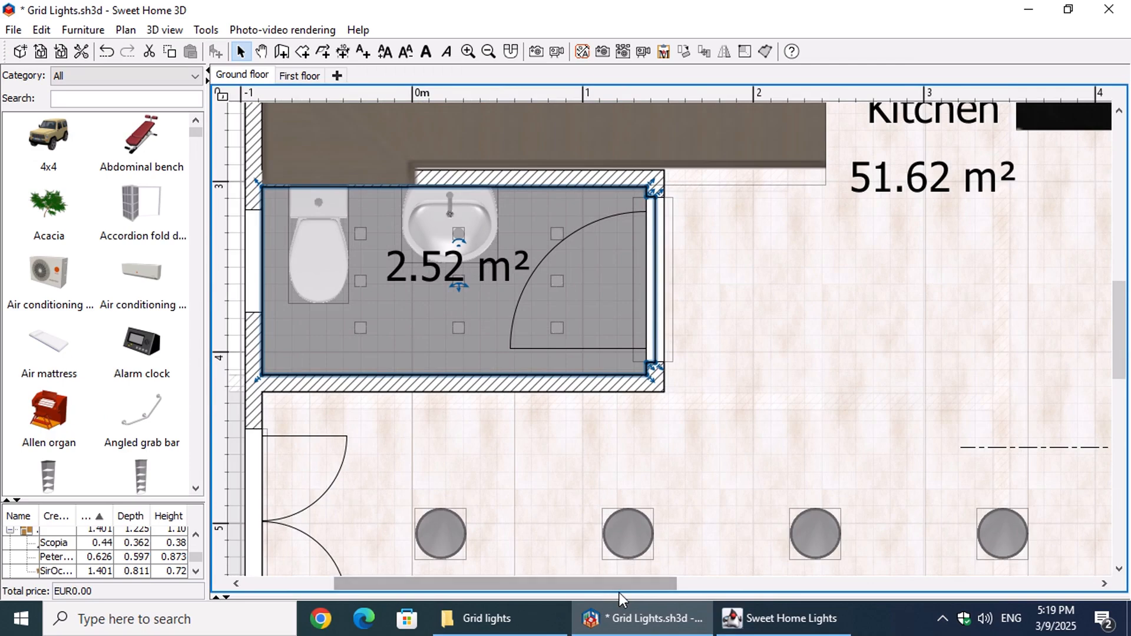
Step: Enlarge the 3D view and change it from virtual visit to aerial view
drag(619, 595, 634, 134)
right_click(725, 252)
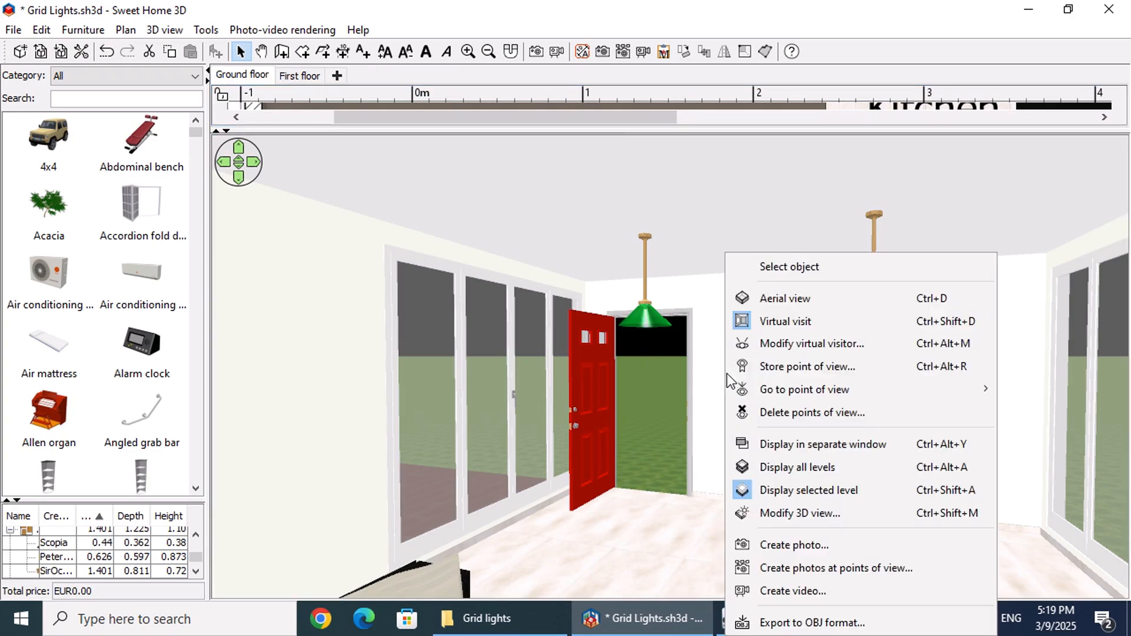
click(772, 298)
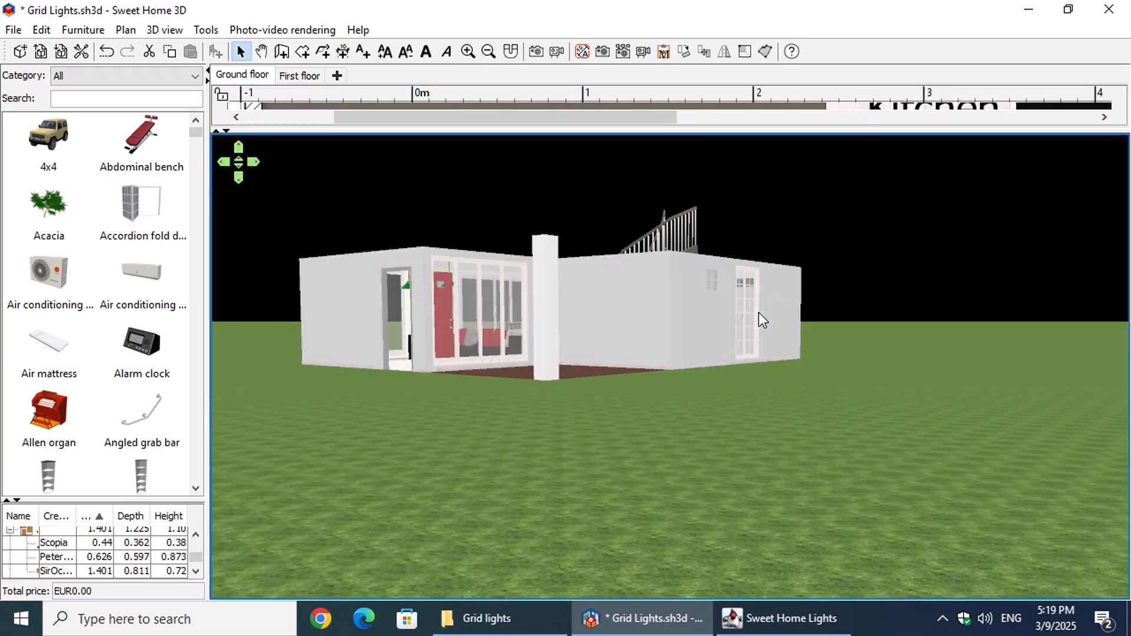
Step: Examine the kitchen ceiling lamps and the toilet room's mini spots from above, selecting one of the mini spots
drag(669, 327, 720, 384)
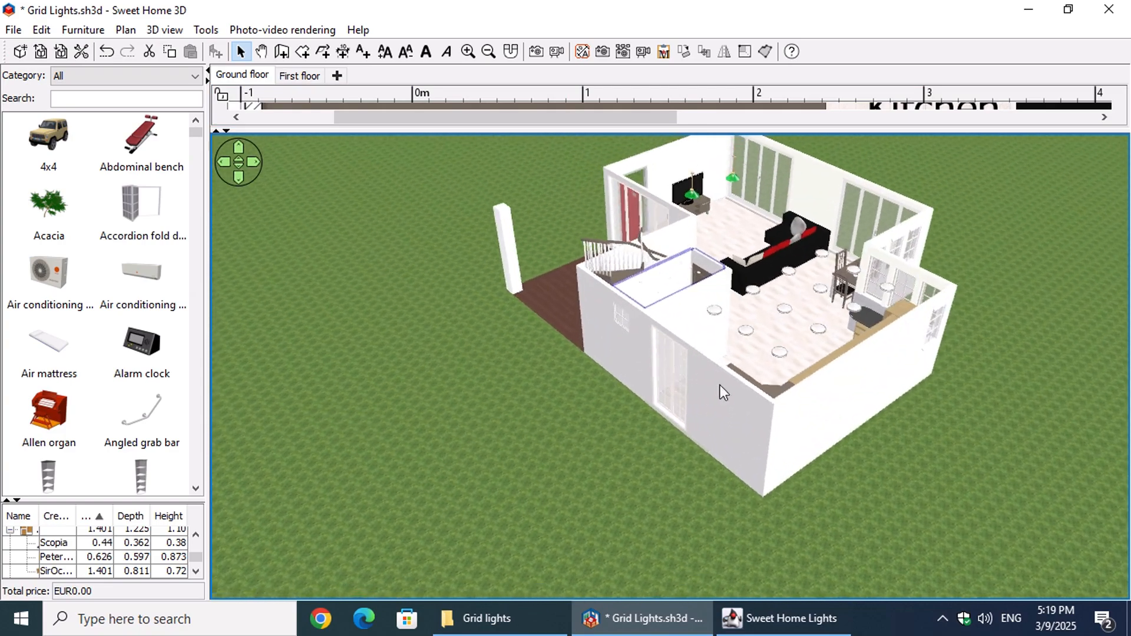
click(790, 311)
scroll(698, 422, up, 3)
scroll(702, 422, up, 5)
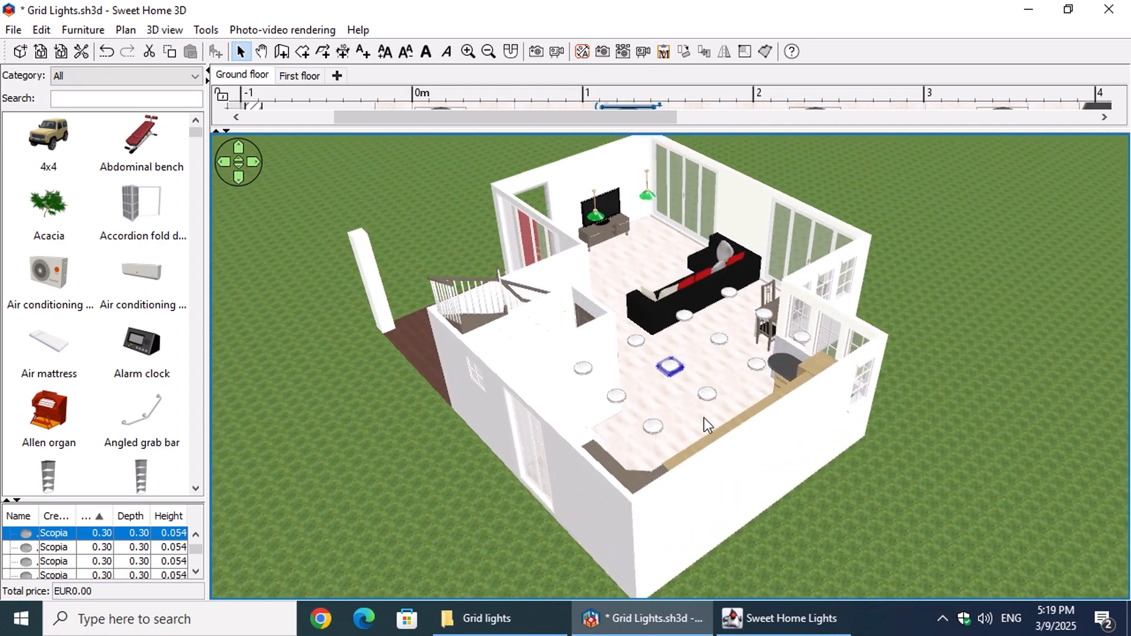
scroll(707, 417, up, 5)
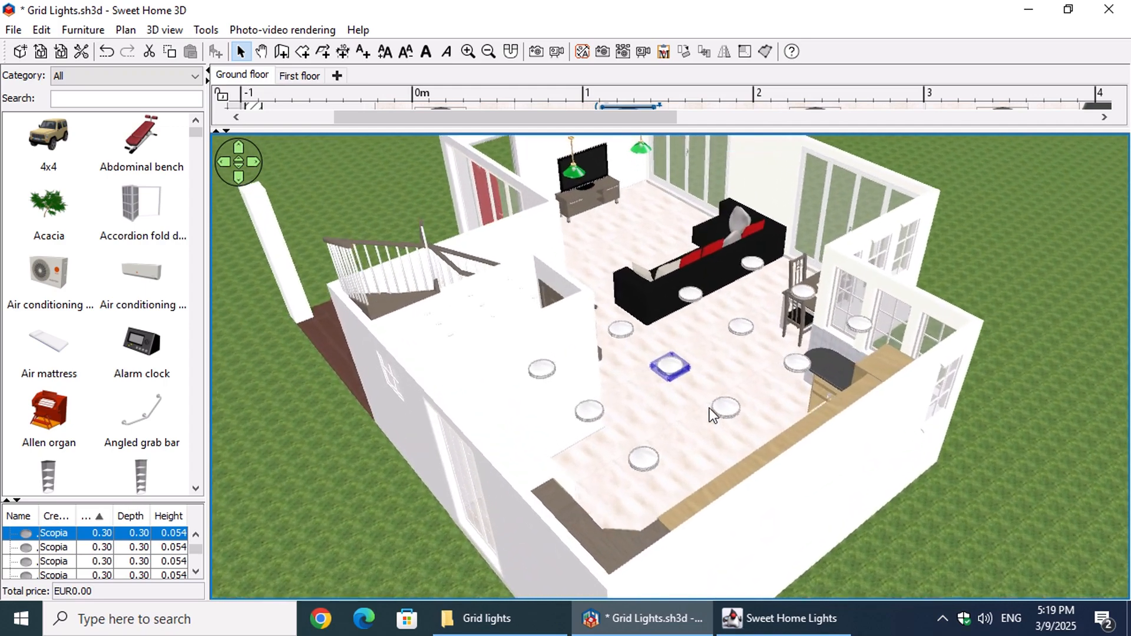
scroll(854, 433, up, 5)
drag(793, 451, 495, 433)
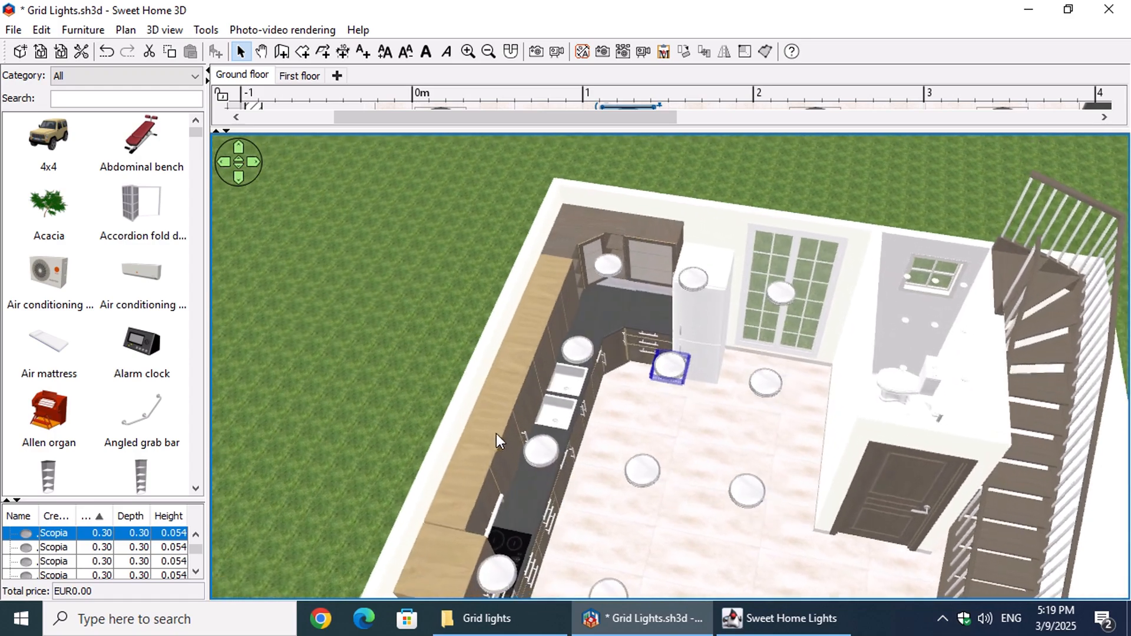
click(935, 327)
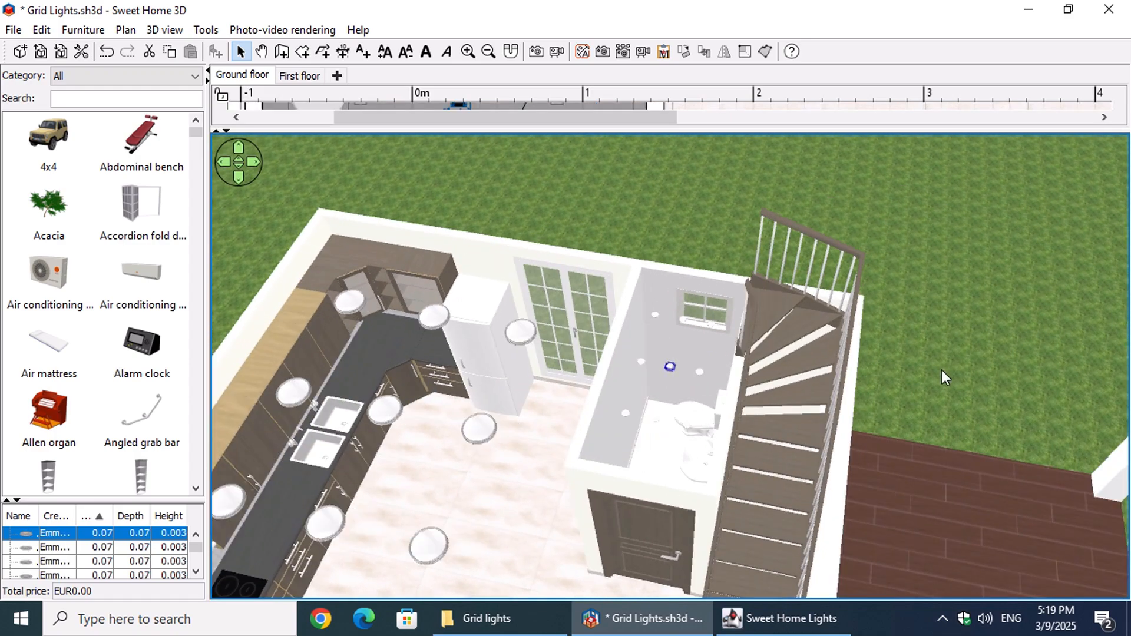